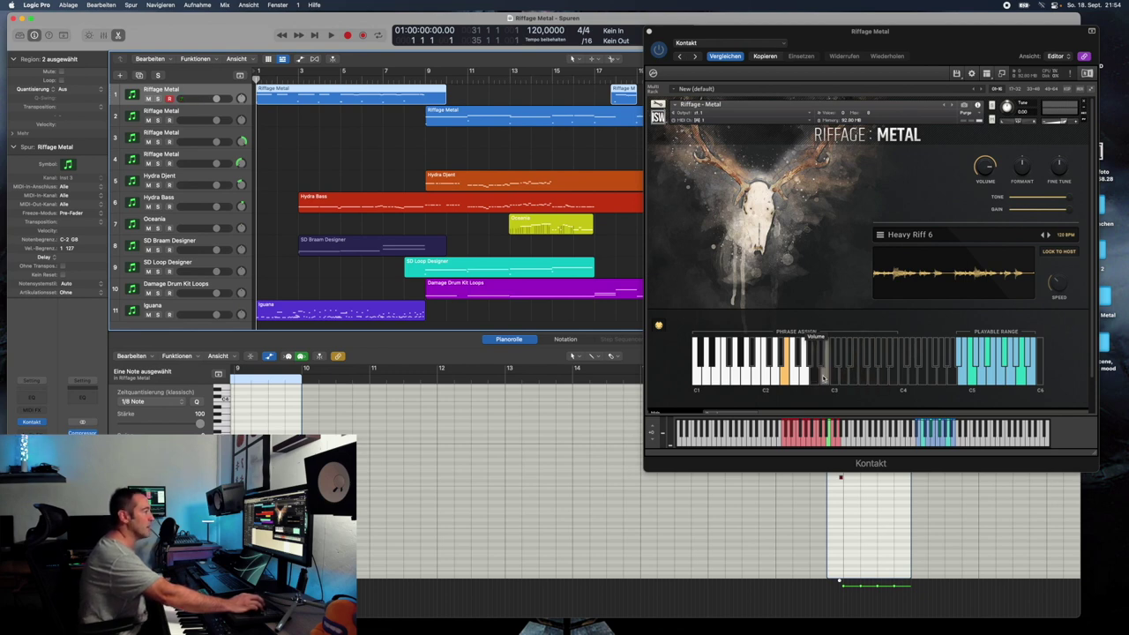
# Open the phrase browser for the next empty phrase key and clear its 120 BPM tempo filter
pyautogui.click(817, 378)
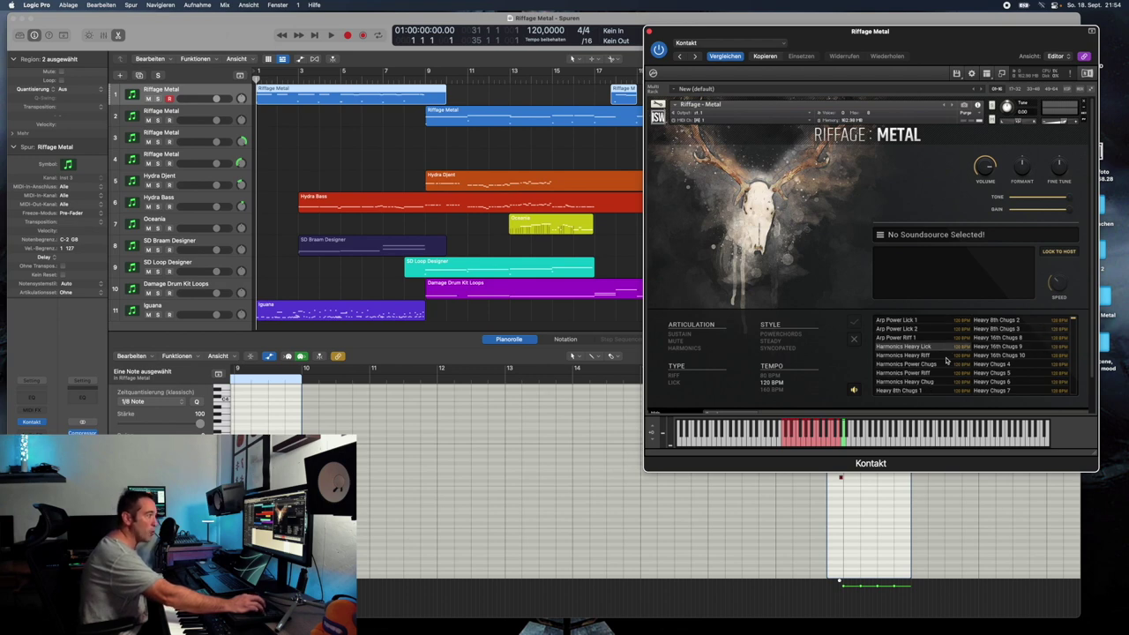
pyautogui.moveTo(1075, 323); pyautogui.dragTo(1074, 355)
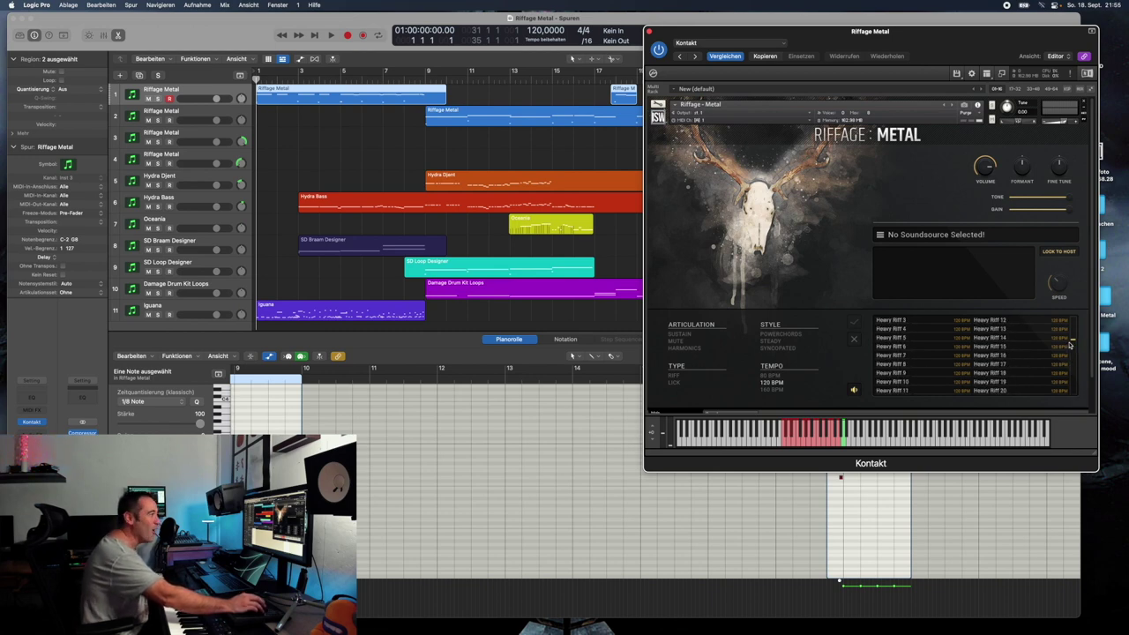
pyautogui.click(681, 337)
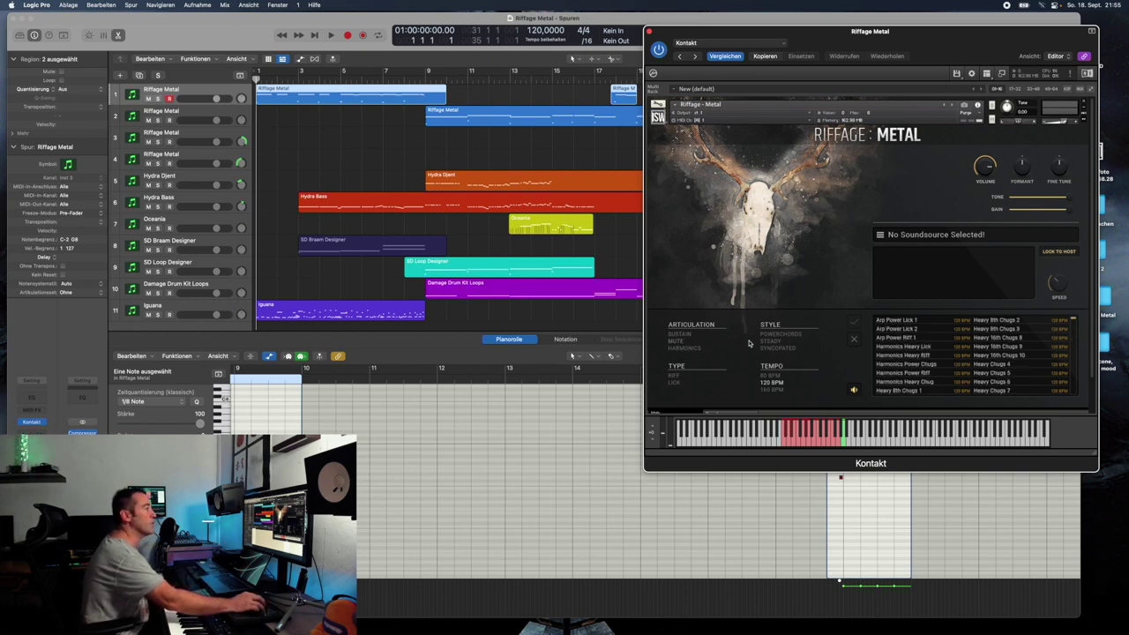
pyautogui.click(798, 335)
pyautogui.click(798, 336)
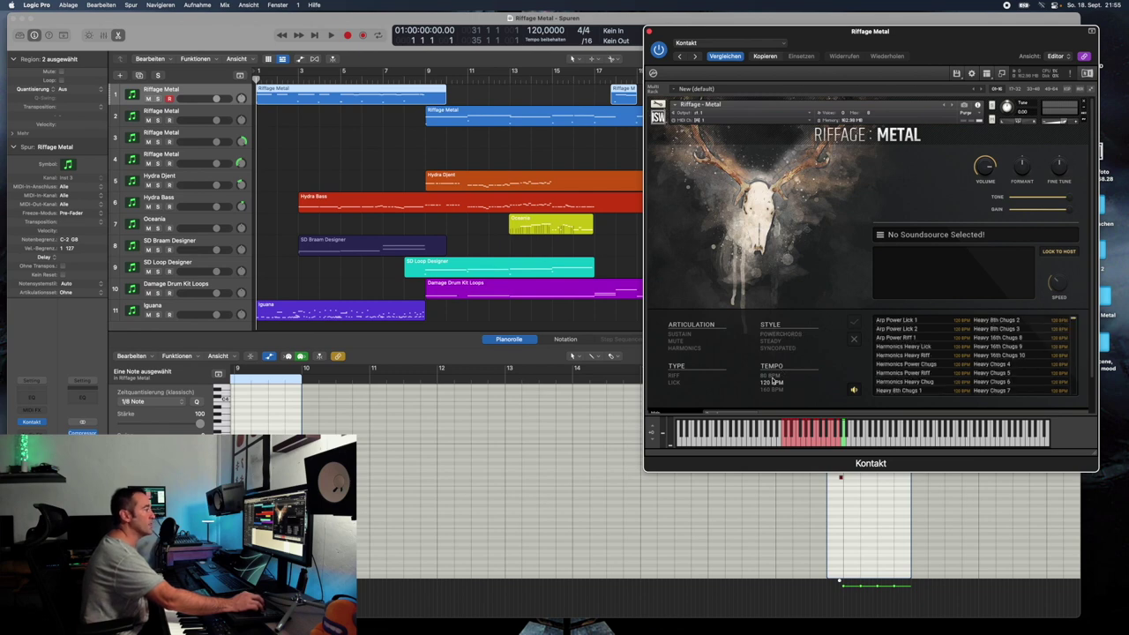
pyautogui.click(775, 383)
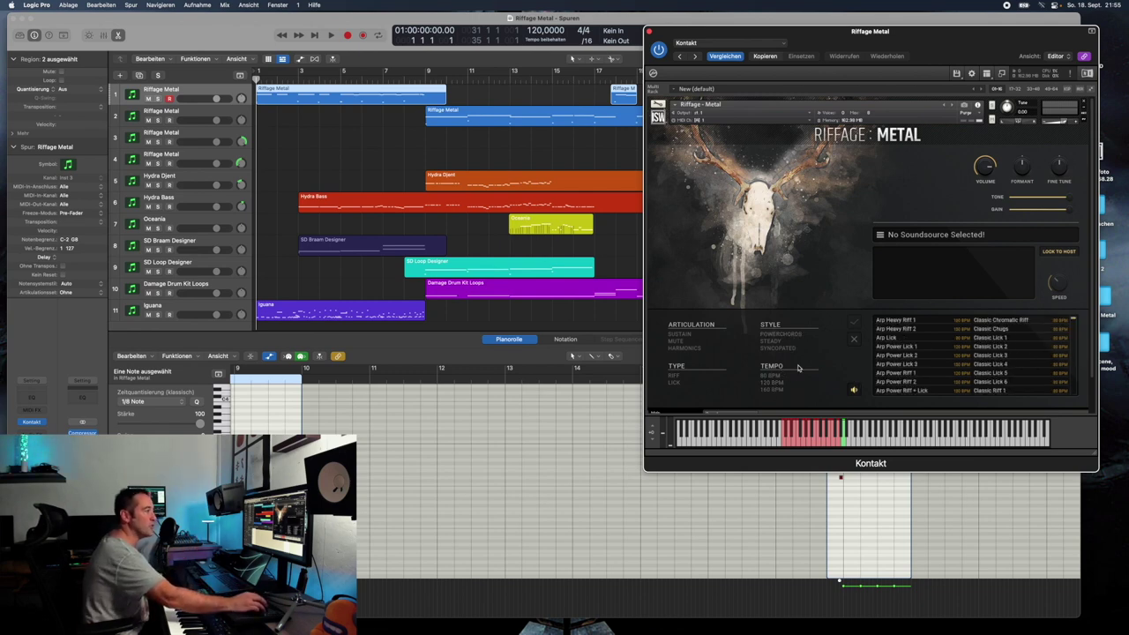
# Audition the phrases Arp Heavy Riff 1, Arp Power Lick 1 and Classic Lick 2
pyautogui.click(895, 323)
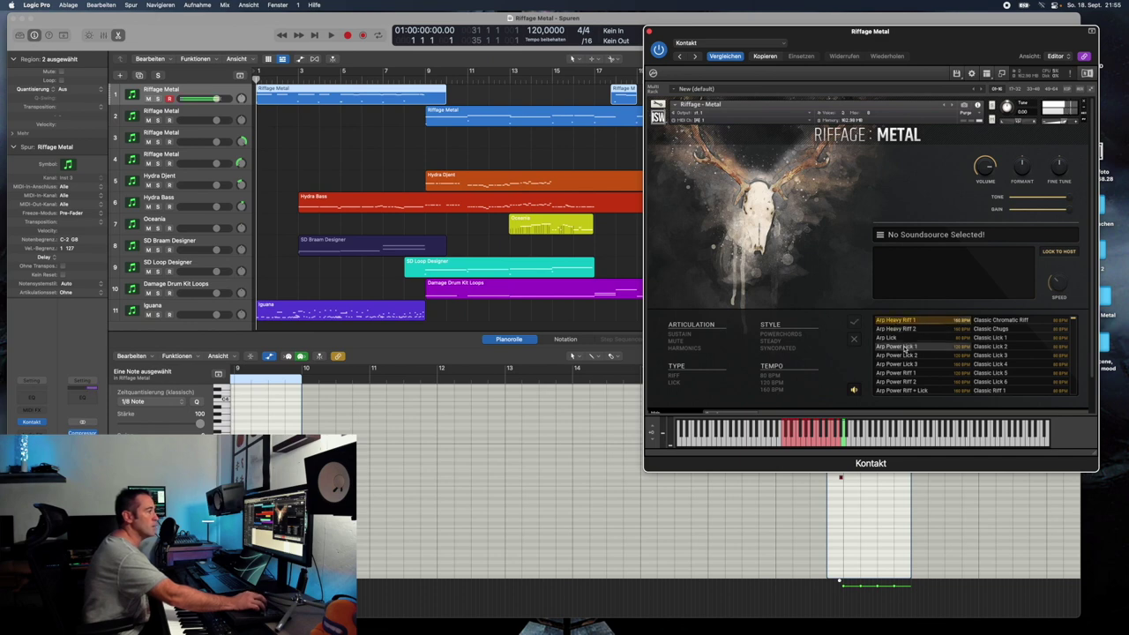
pyautogui.click(904, 348)
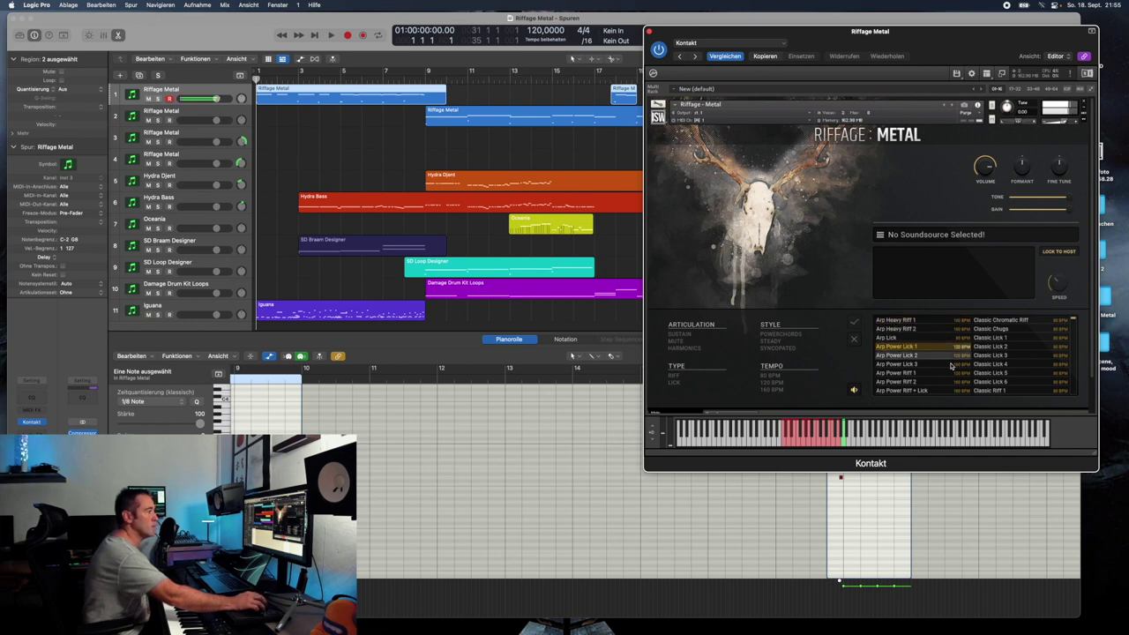
pyautogui.click(1003, 349)
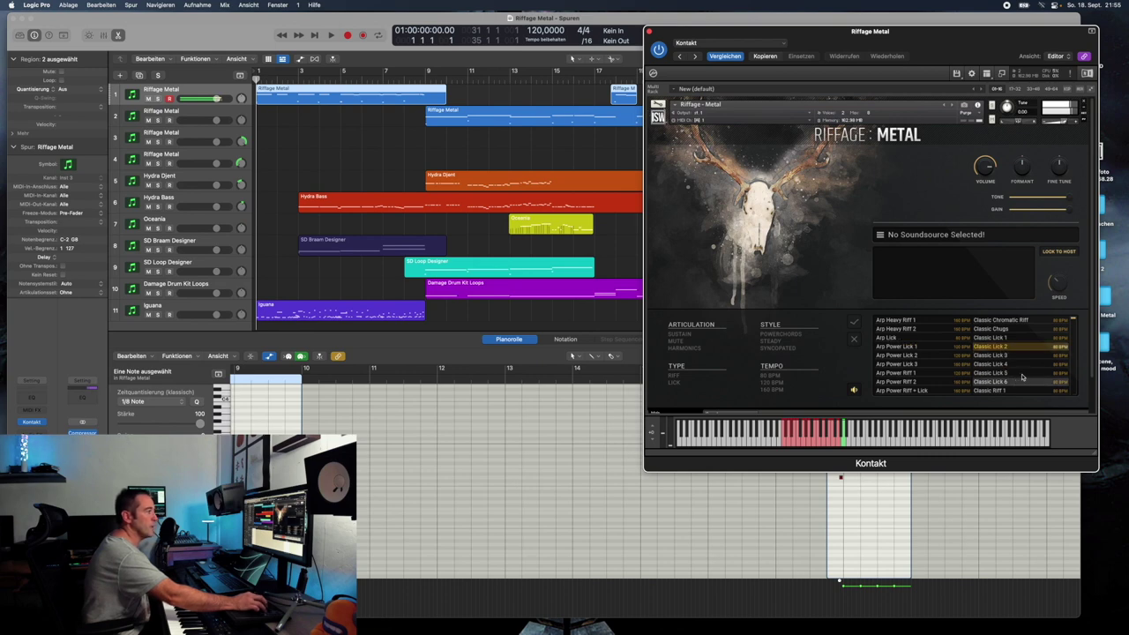
# Audition Heavy Riffs 13, 23 and 45, Power Lick 3 and Minor 3 Chugs from further down the phrase list
pyautogui.moveTo(1075, 323); pyautogui.dragTo(1075, 344)
pyautogui.click(922, 358)
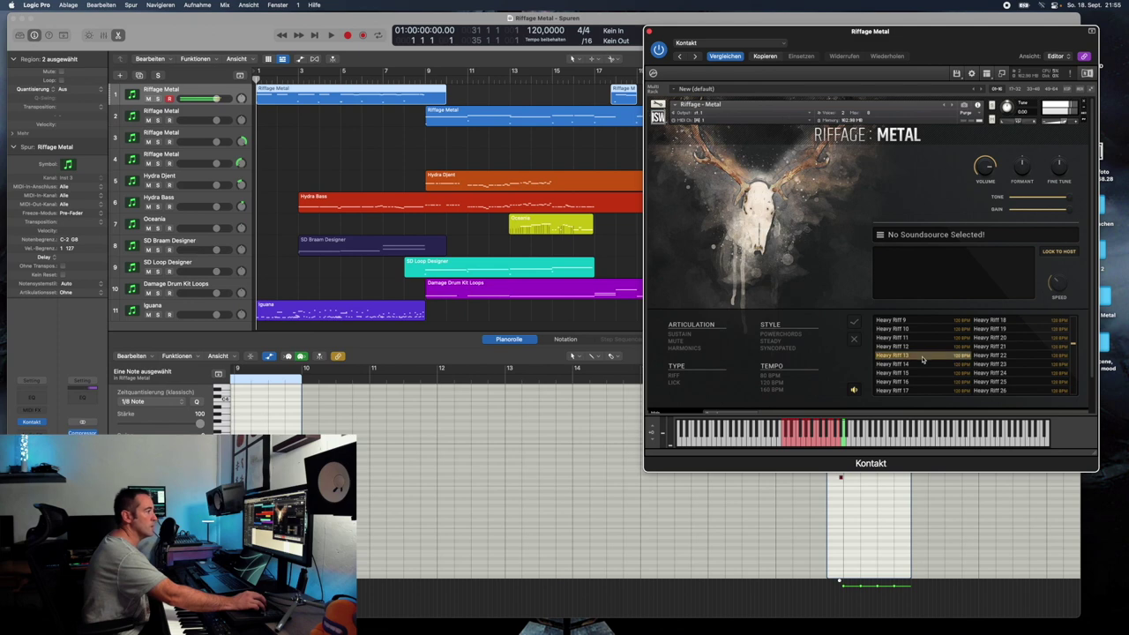
pyautogui.click(1004, 365)
pyautogui.moveTo(1076, 346); pyautogui.dragTo(1075, 354)
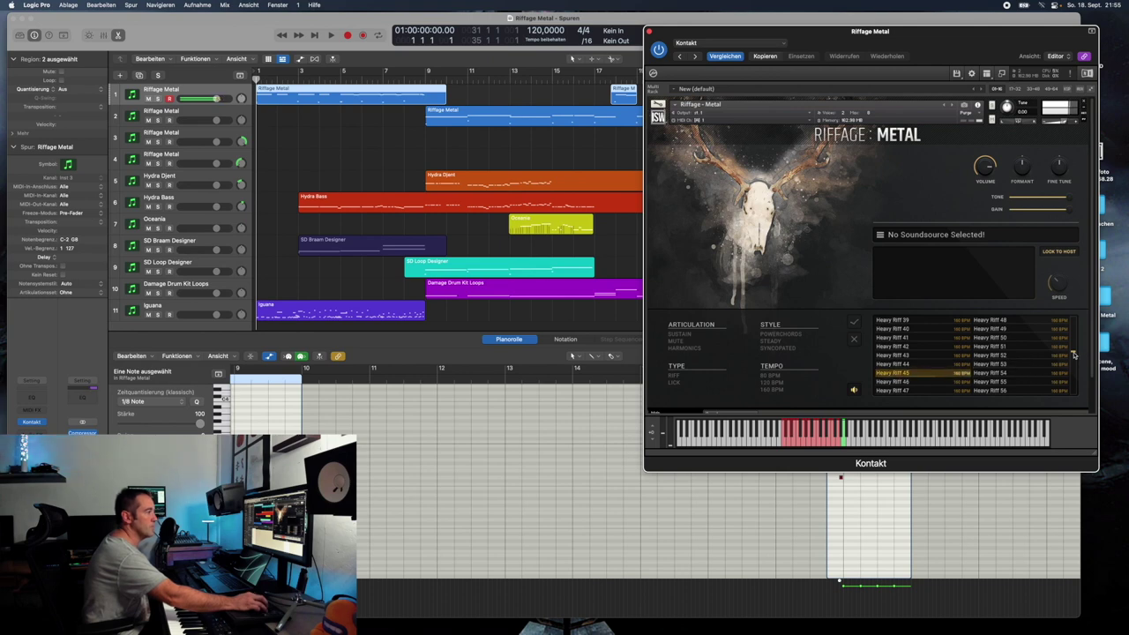
pyautogui.moveTo(1075, 355); pyautogui.dragTo(1074, 360)
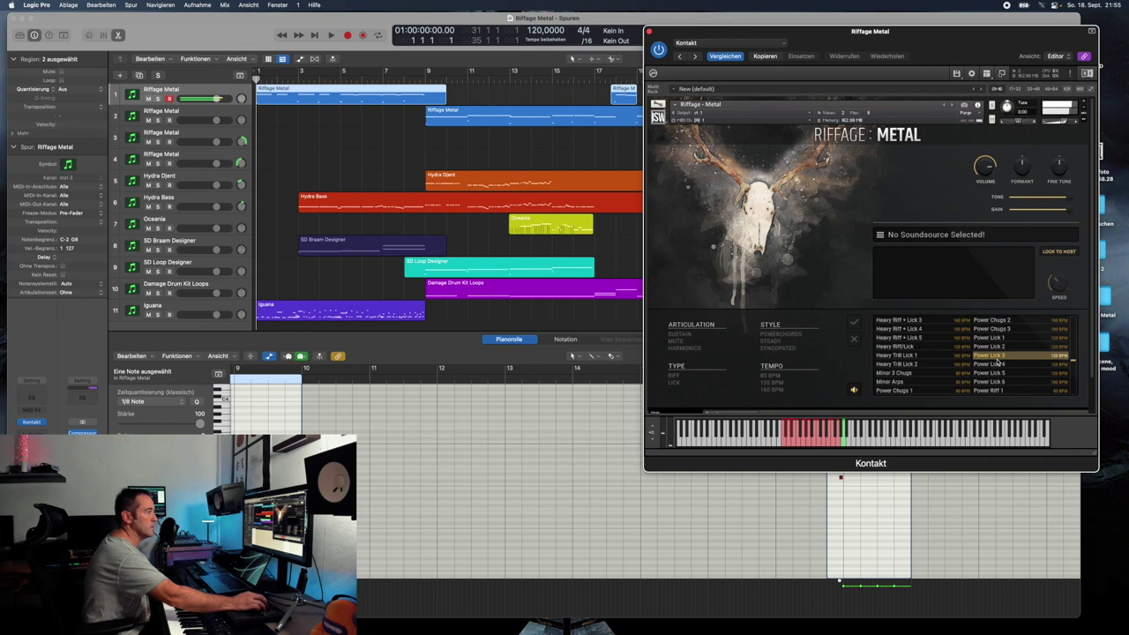
pyautogui.click(910, 378)
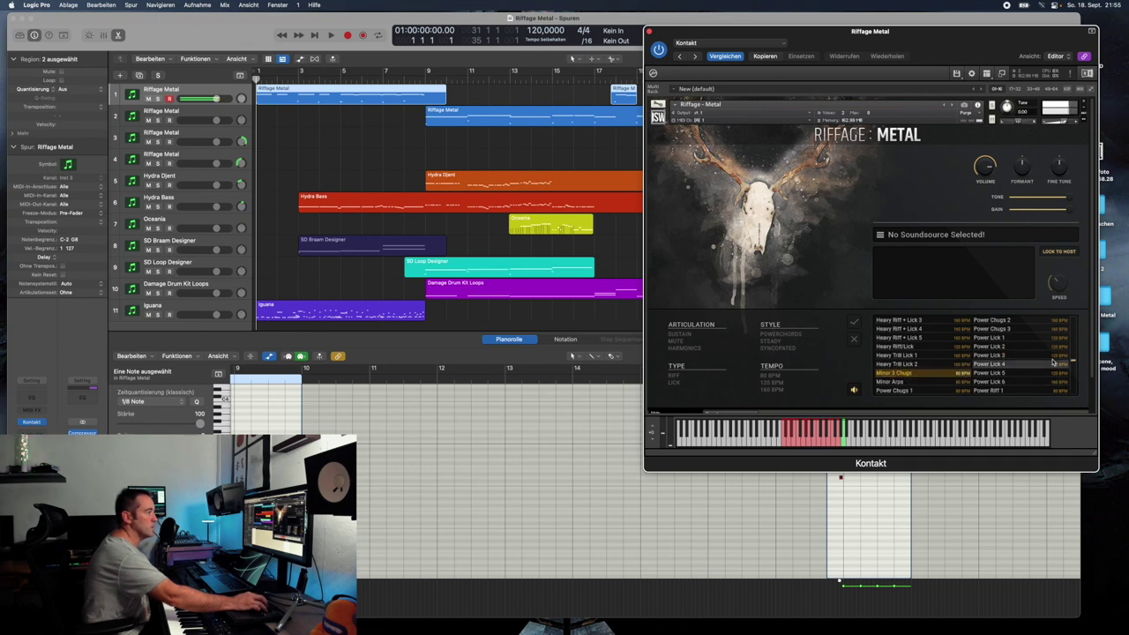
# Audition Power Riff 40 and load it onto the empty phrase key
pyautogui.moveTo(1074, 362); pyautogui.dragTo(1073, 371)
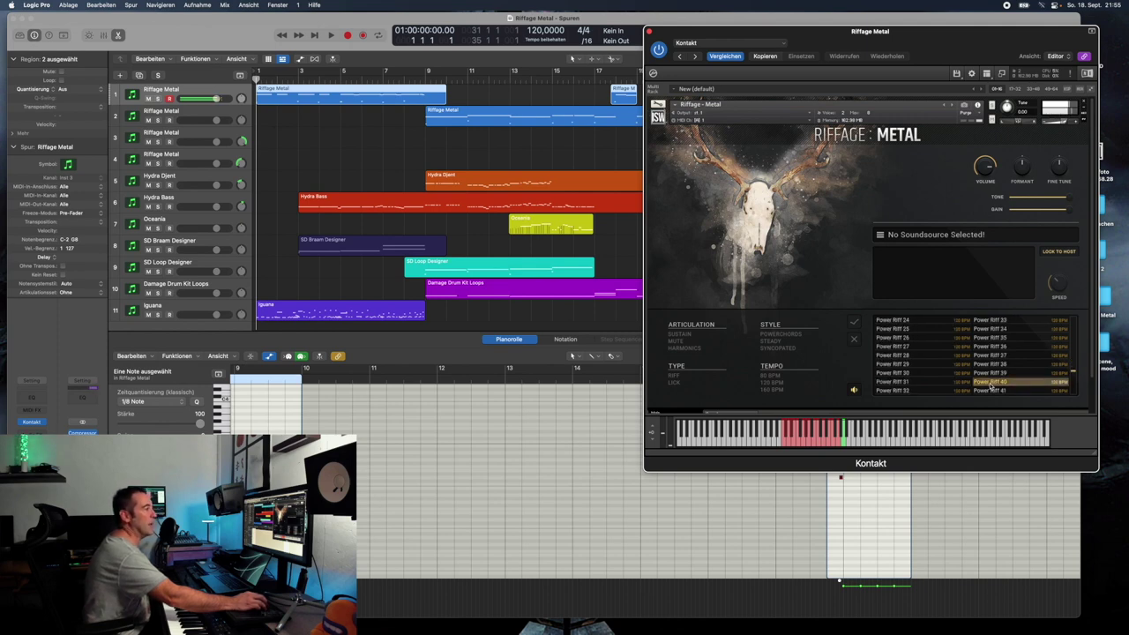
pyautogui.click(990, 383)
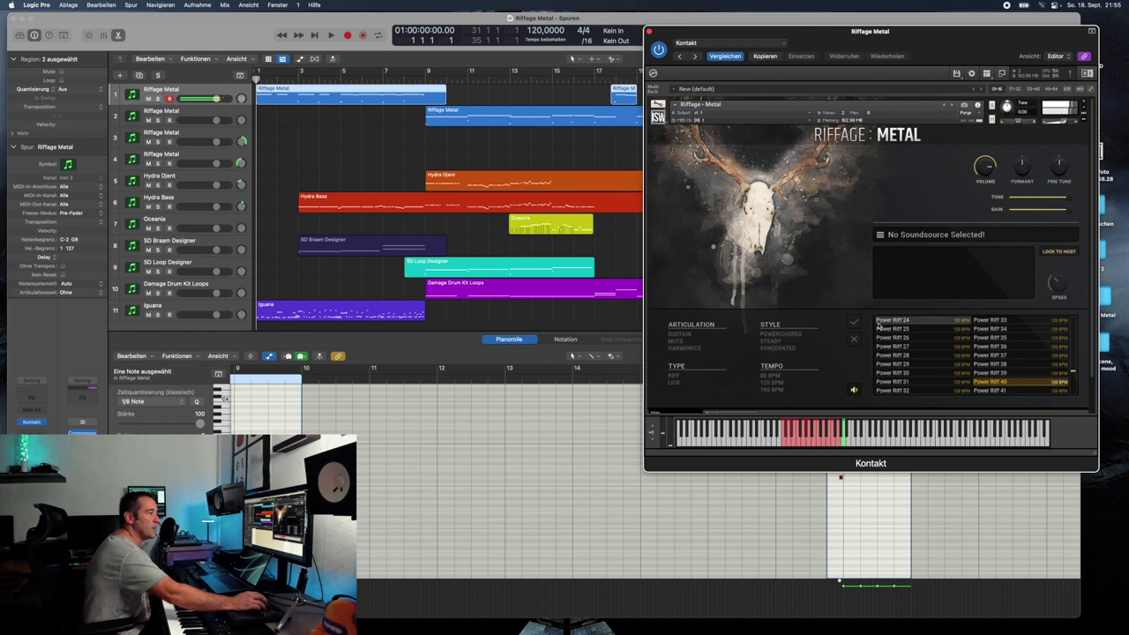
pyautogui.doubleClick(985, 383)
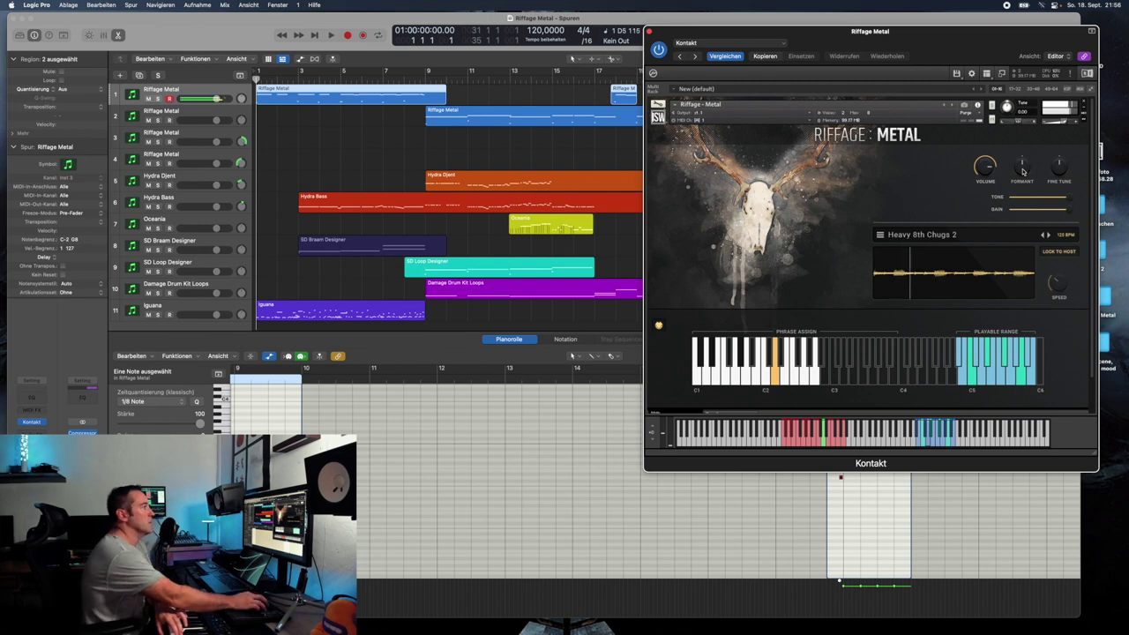
# Try the phrase formant at -100% on Heavy 8th Chugs 2, then bring it back up to the centre
pyautogui.moveTo(1024, 172); pyautogui.dragTo(1049, 239)
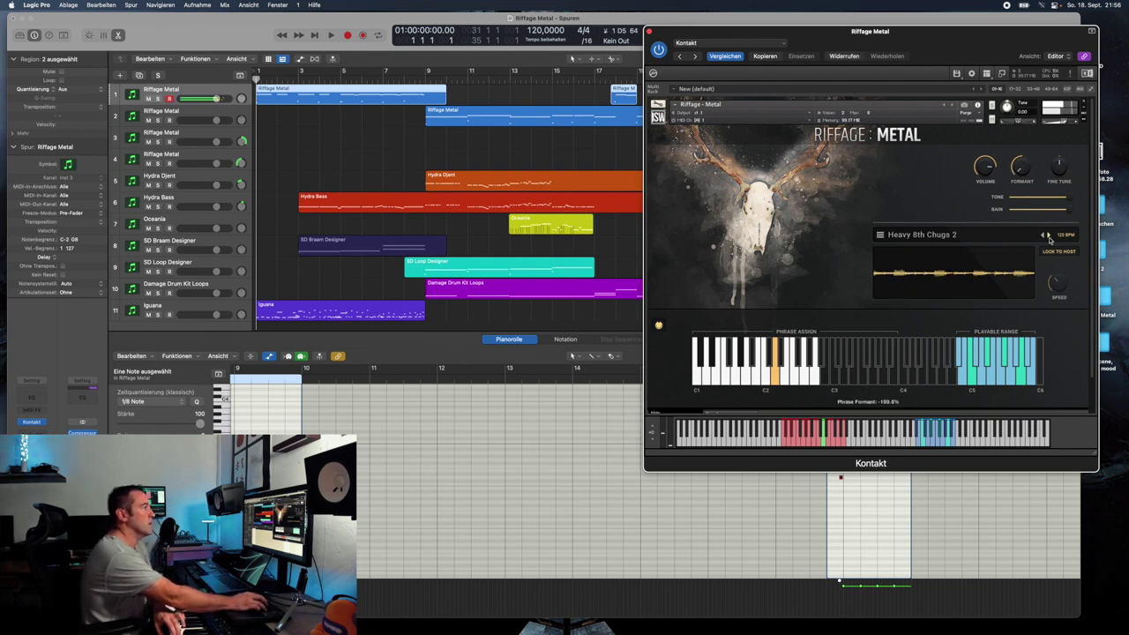
pyautogui.moveTo(1021, 172); pyautogui.dragTo(1024, 105)
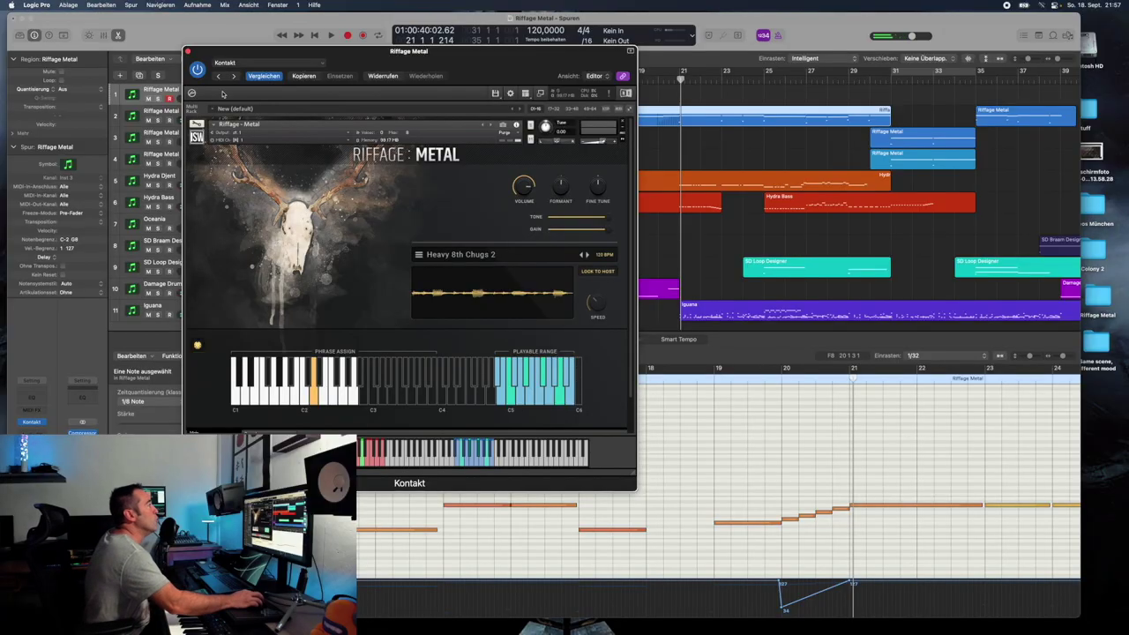
# Show the instrument's console page and look through the effects available for an empty insert slot on the DI channel
pyautogui.moveTo(527, 75); pyautogui.dragTo(915, 68)
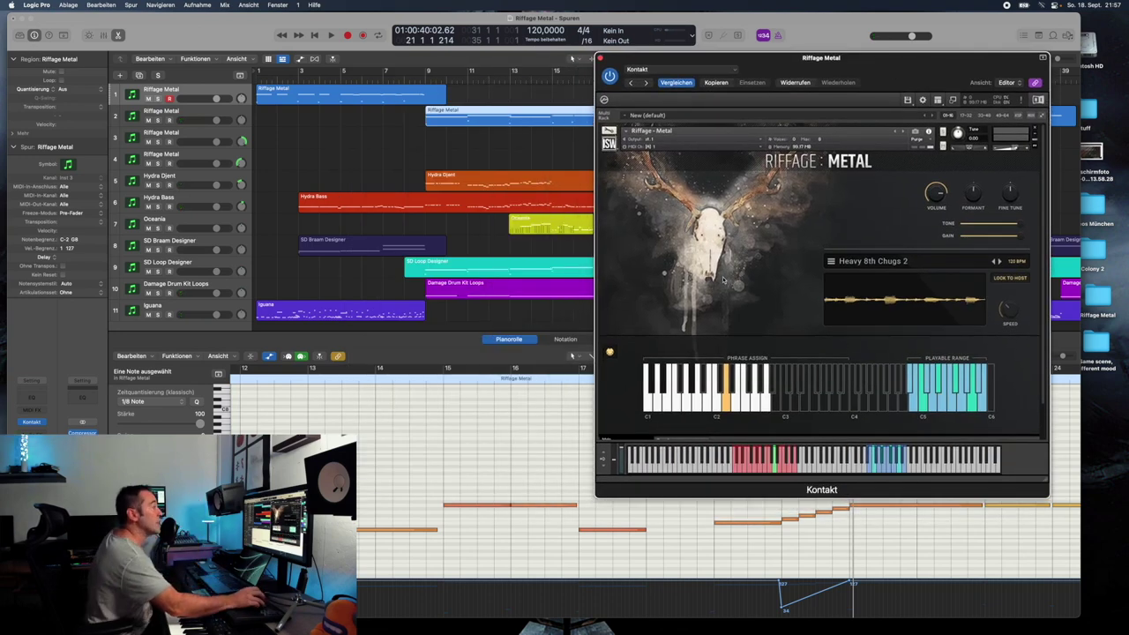
pyautogui.scroll(-2, 729, 290)
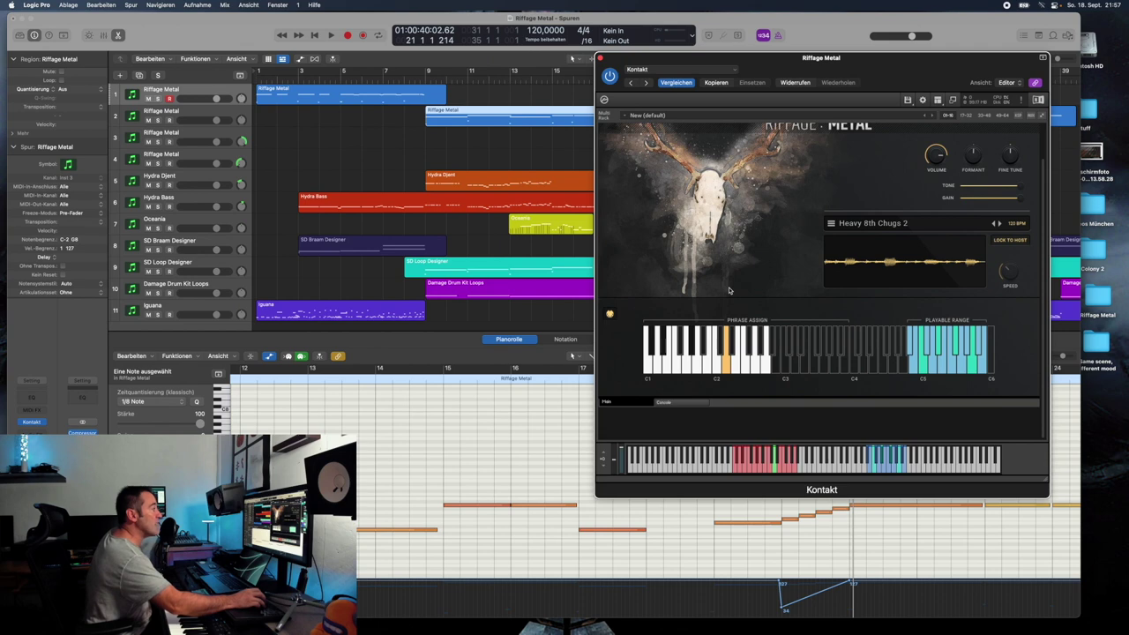
pyautogui.click(684, 403)
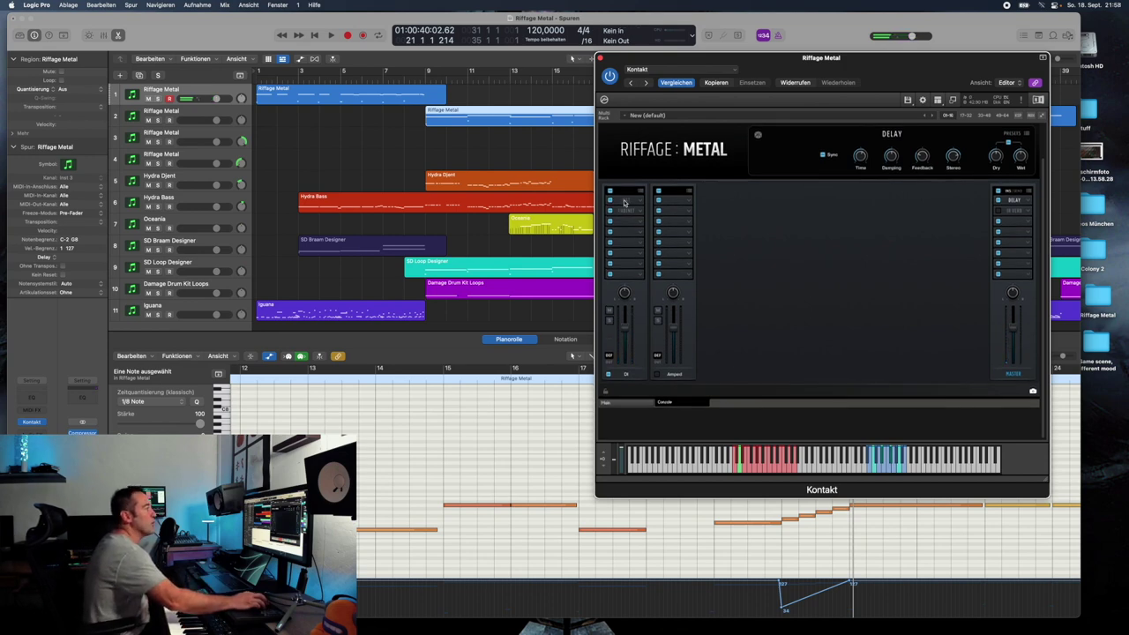
pyautogui.click(637, 224)
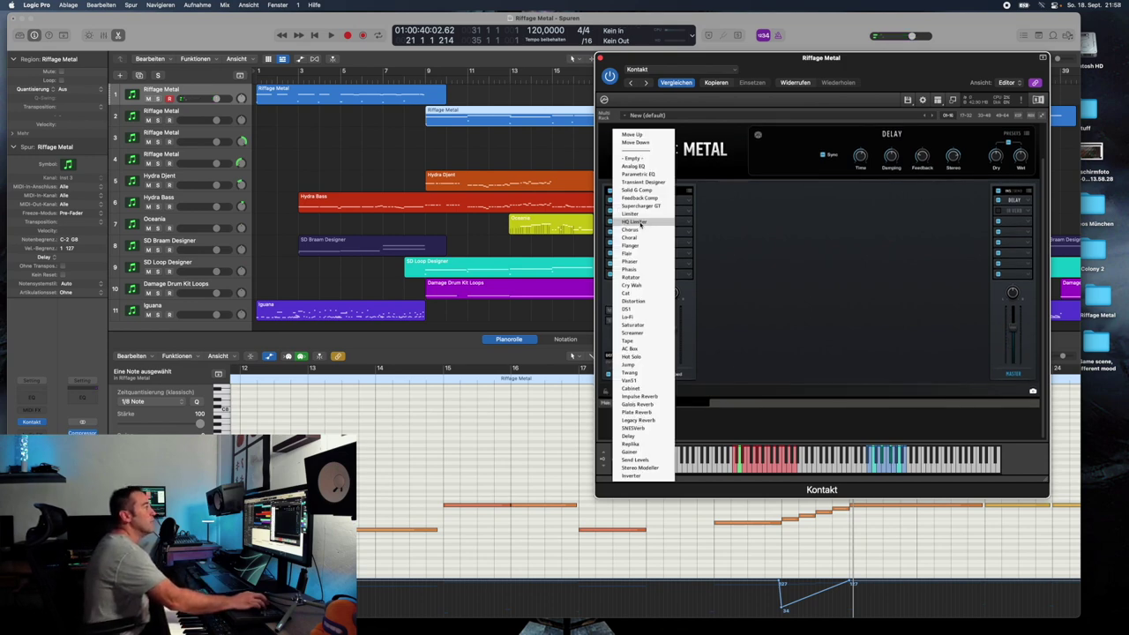
pyautogui.click(645, 270)
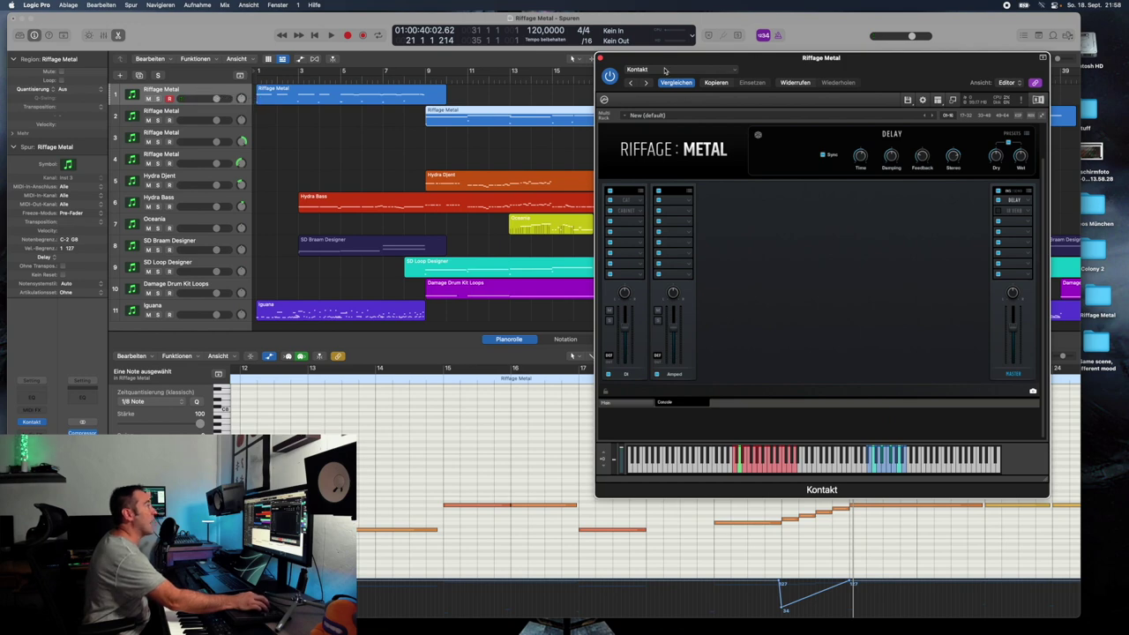
# Close the instrument window and play the first Riffage Metal track soloed from the start of the song
pyautogui.click(602, 58)
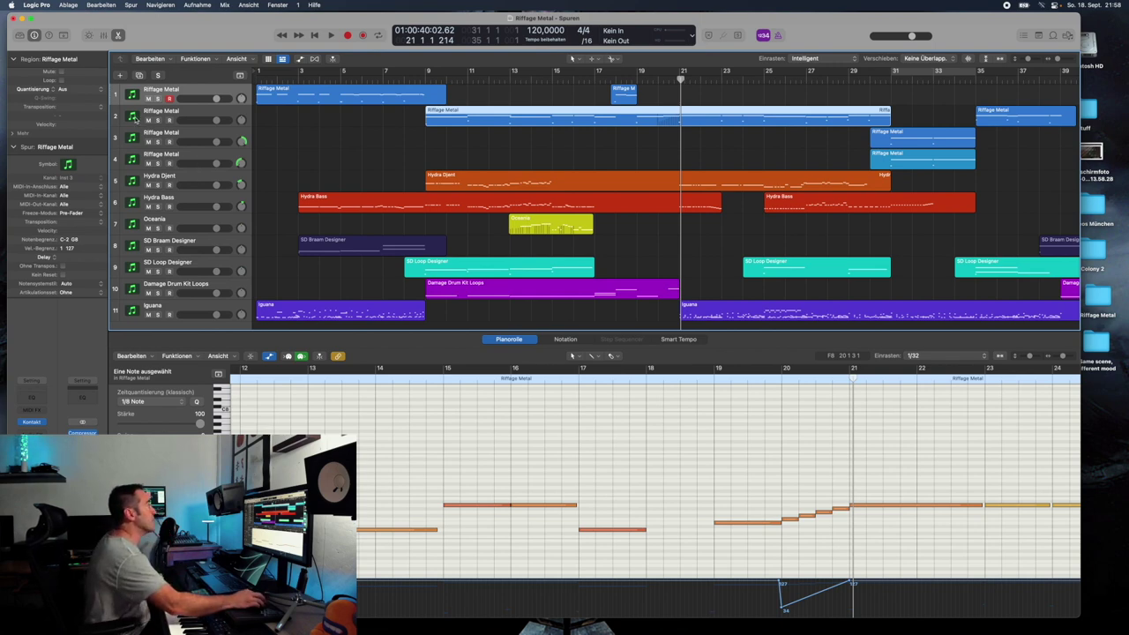
pyautogui.click(206, 89)
pyautogui.press('Return')
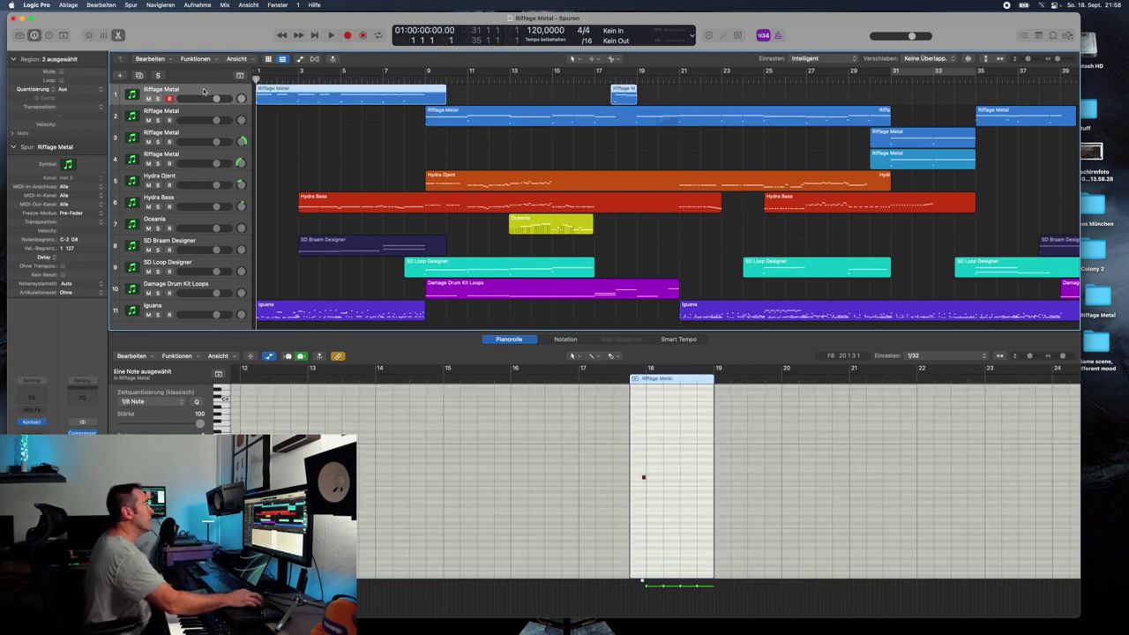
pyautogui.click(158, 98)
pyautogui.press('space')
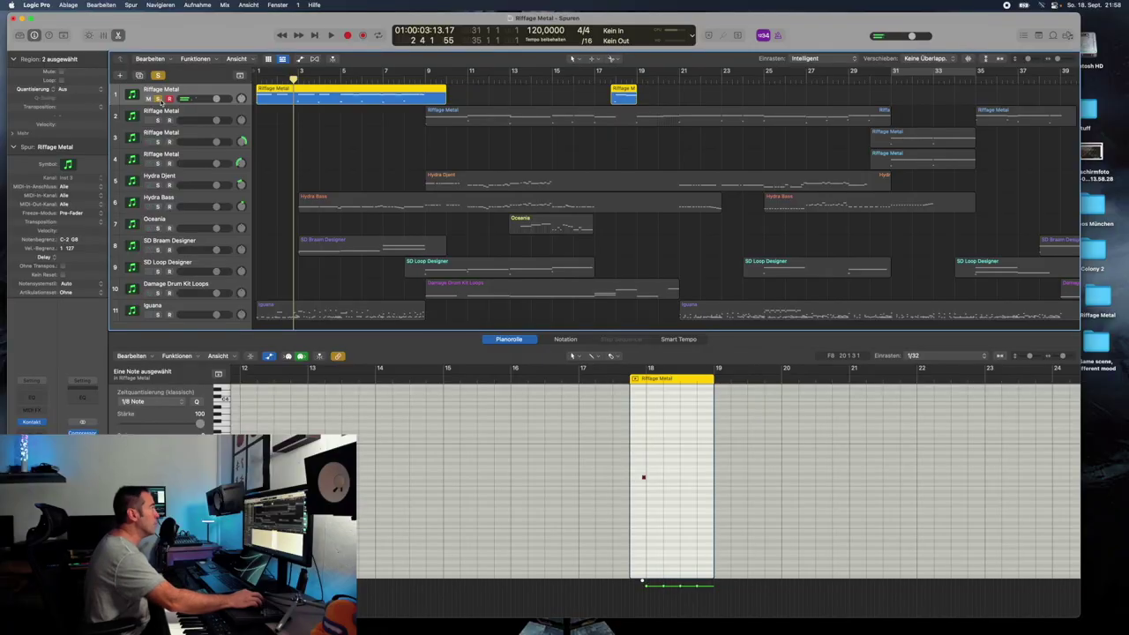
# Solo the second Riffage Metal track instead, play it from bar 9 and examine its phrase and pitch notes in the piano roll
pyautogui.click(162, 121)
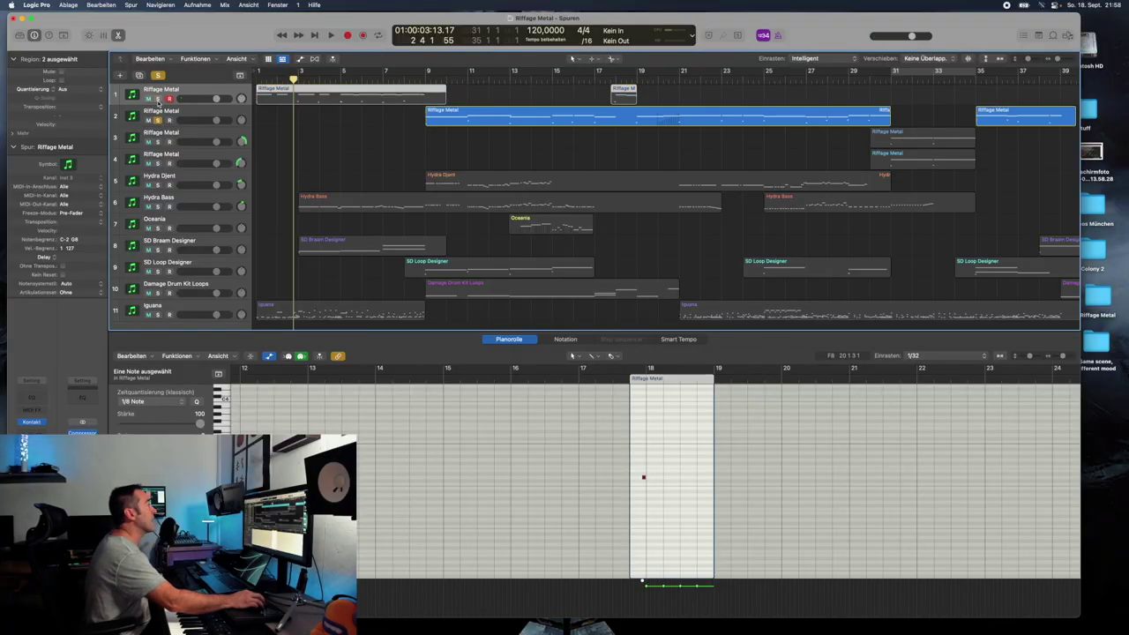
pyautogui.hotkey('shift', 'Home')
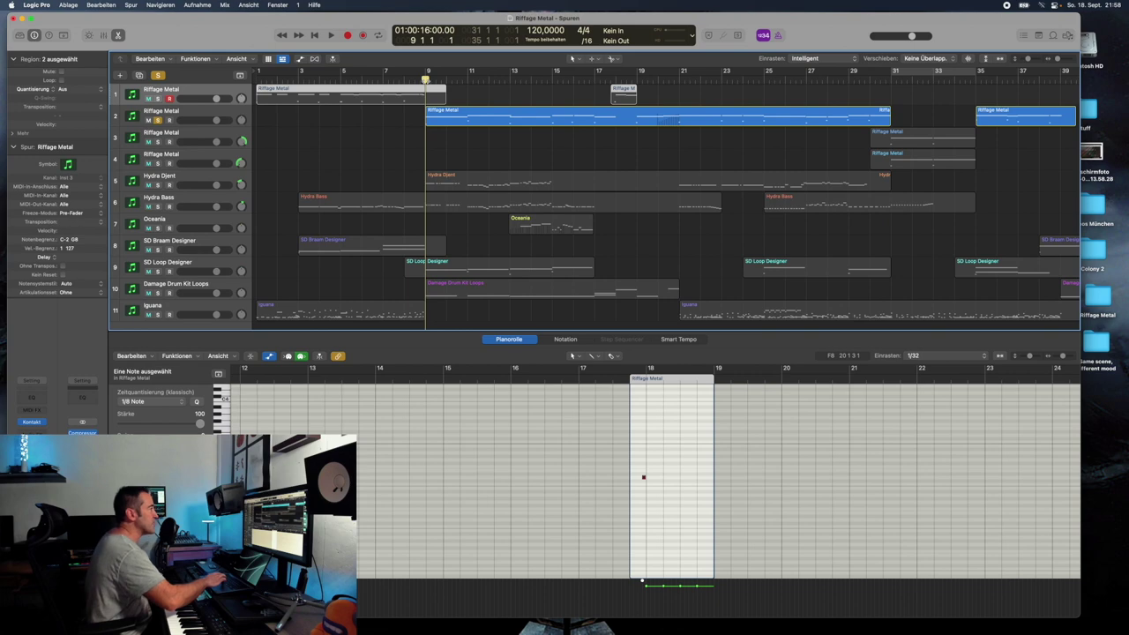
pyautogui.press('space')
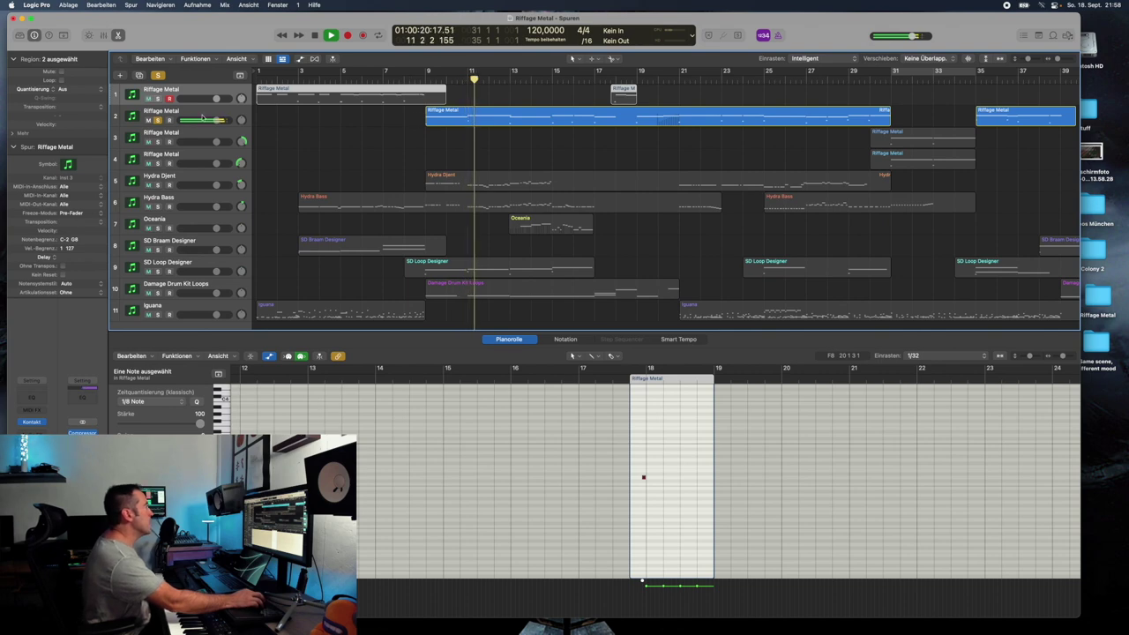
pyautogui.scroll(-5, 530, 525)
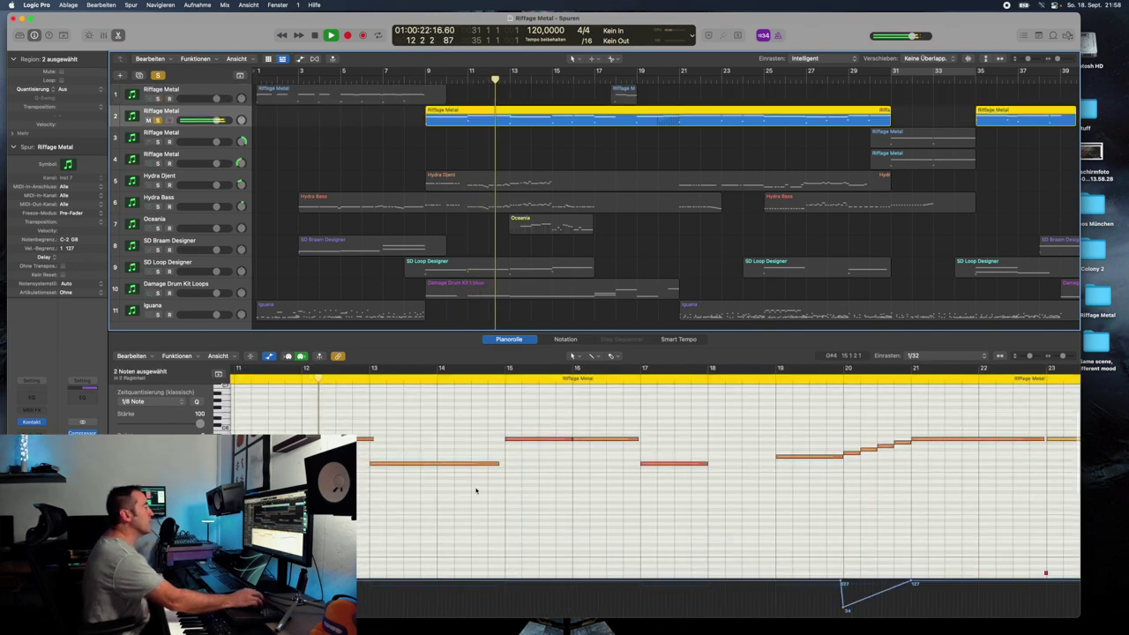
pyautogui.scroll(-6, 699, 450)
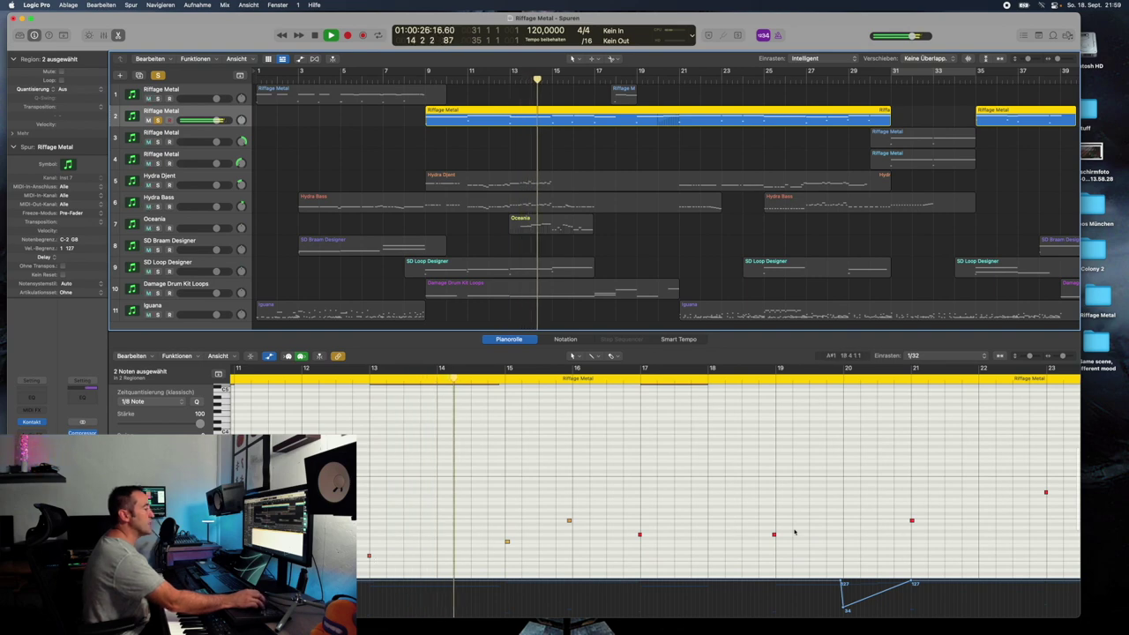
pyautogui.scroll(3, 730, 475)
pyautogui.scroll(2, 730, 474)
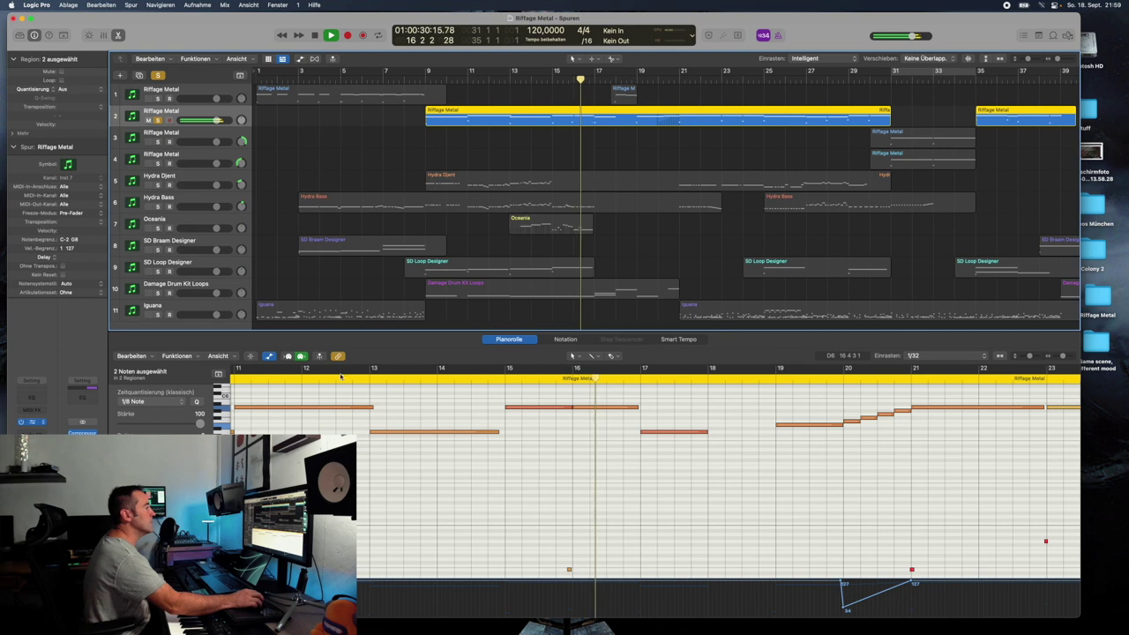
# Open the second track's Kontakt instrument, stop playback and move the plug-in window clear of the upper tracks
pyautogui.click(31, 422)
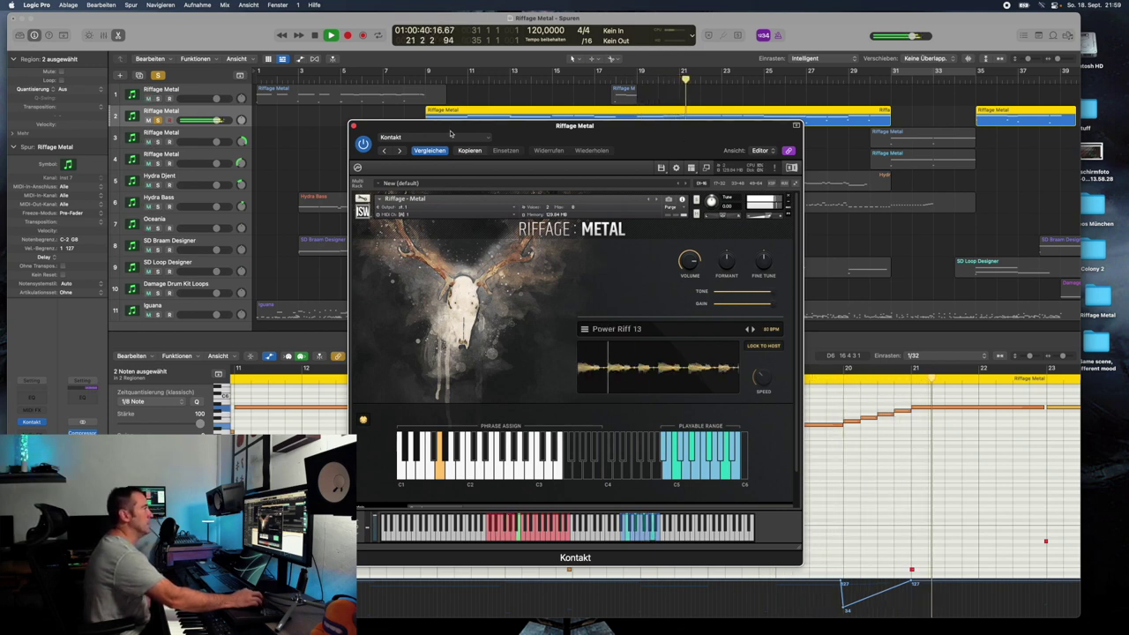
pyautogui.click(333, 38)
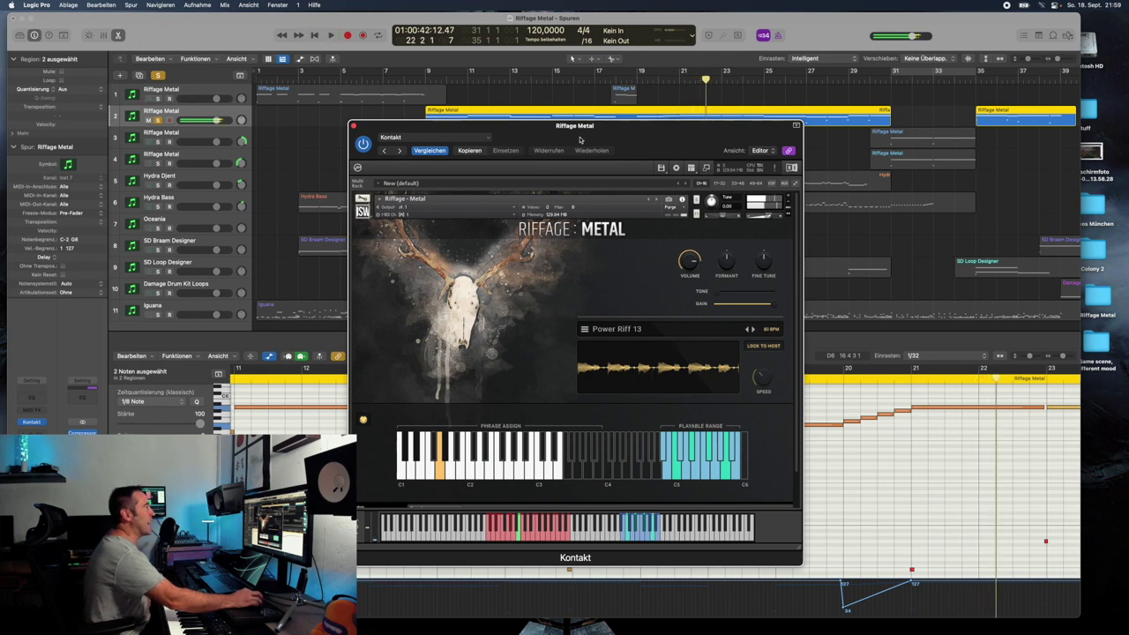
pyautogui.moveTo(670, 135); pyautogui.dragTo(620, 225)
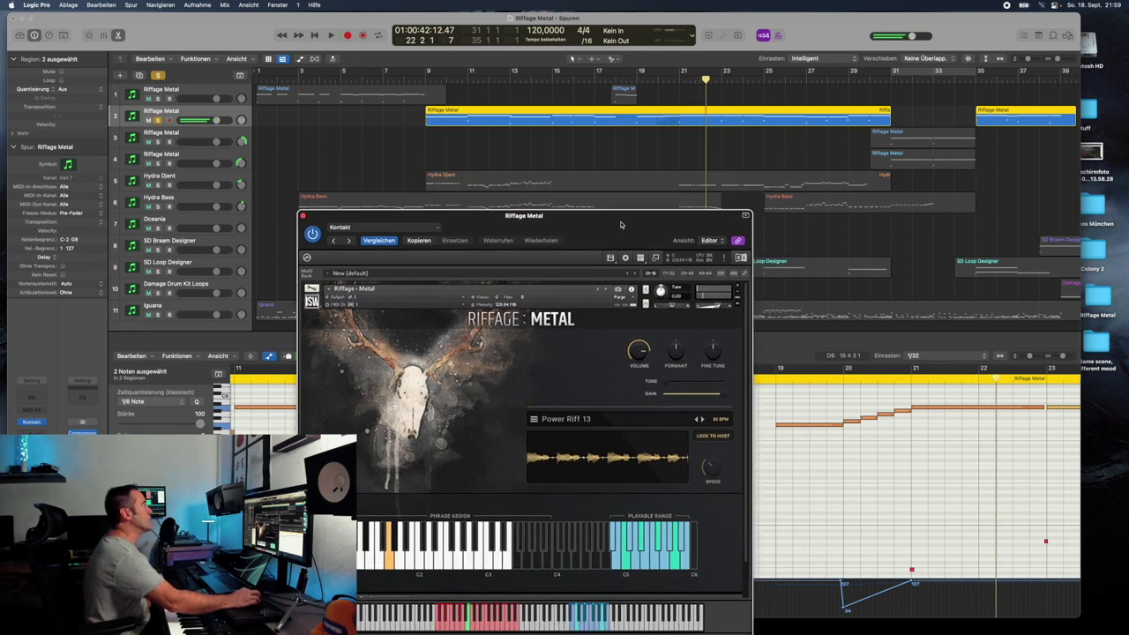
# Turn off solo on the second track and solo the third and fourth Riffage Metal tracks
pyautogui.click(158, 119)
pyautogui.click(158, 141)
pyautogui.click(158, 163)
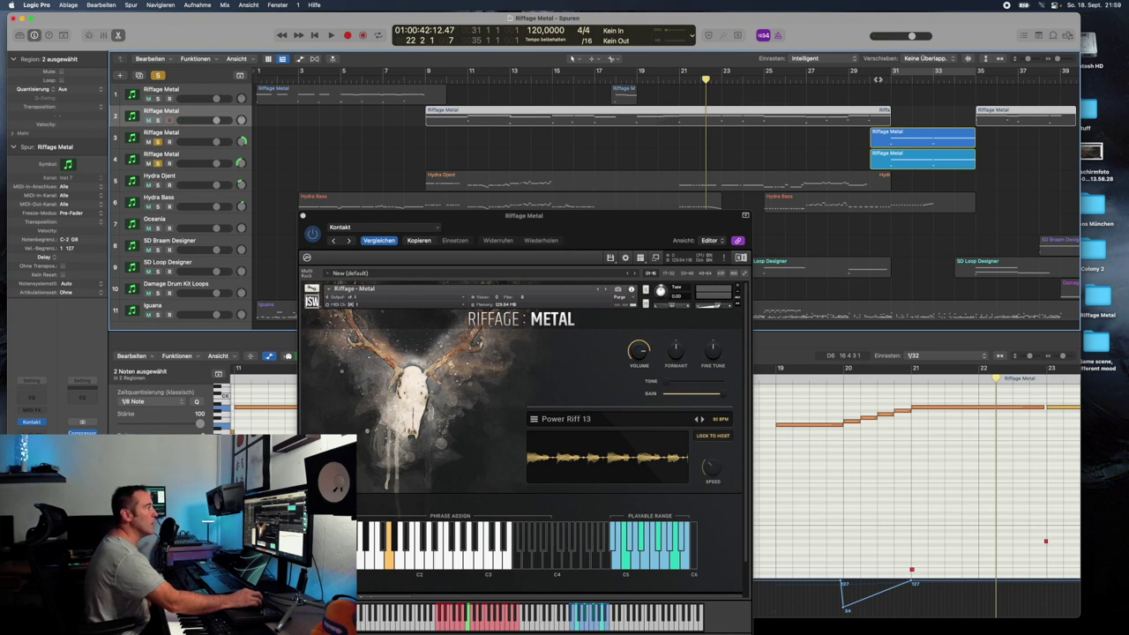
# Turn off solo on the fourth Riffage Metal track, select the third track's region and play it soloed from bar 30
pyautogui.click(879, 71)
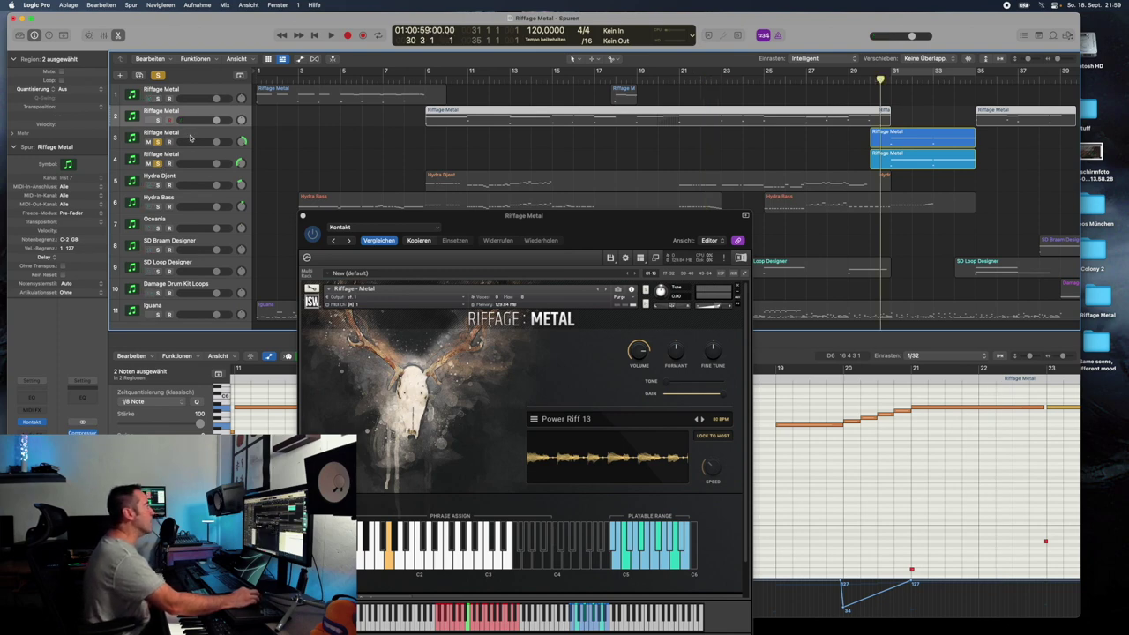
pyautogui.click(891, 136)
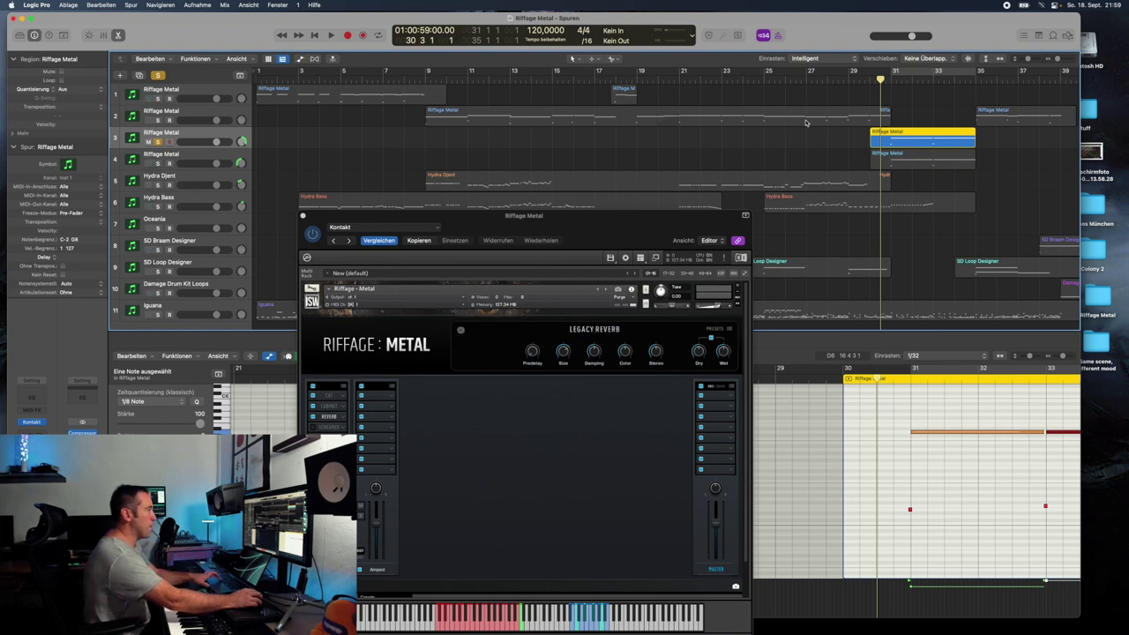
pyautogui.press('space')
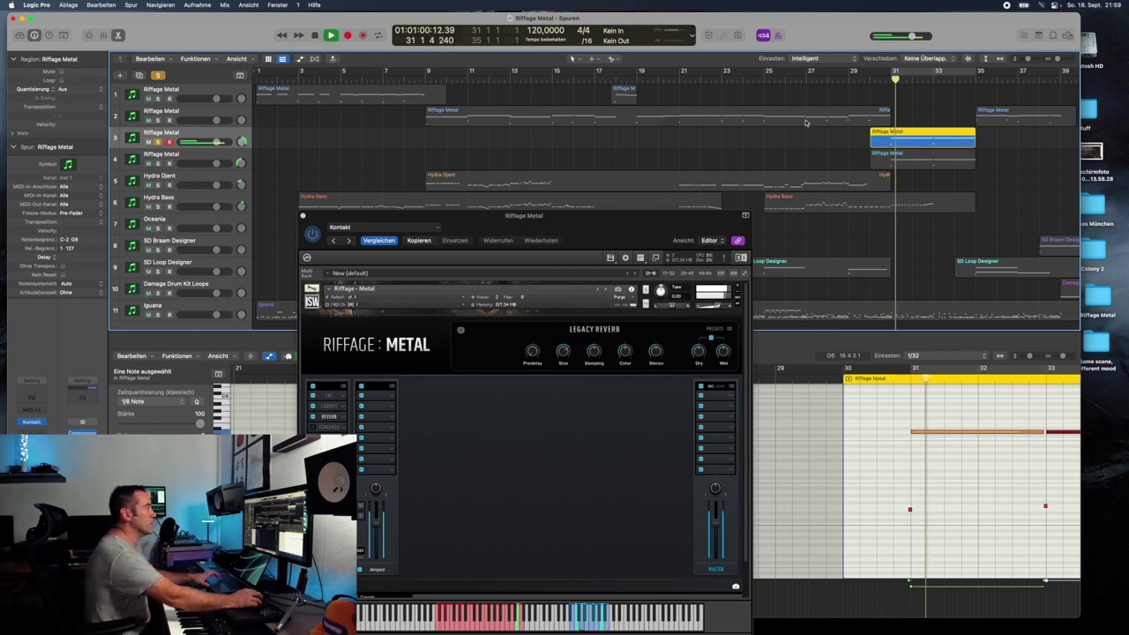
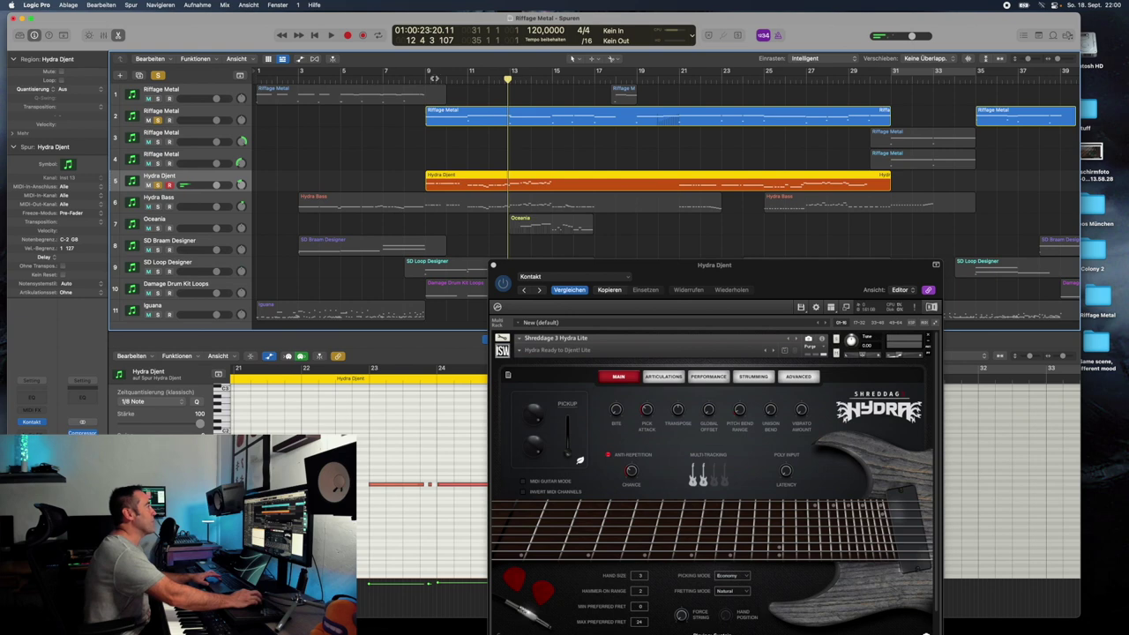
# Stop playback and solo the Hydra Bass track instead of Hydra Djent and the second Riffage Metal track
pyautogui.press('space')
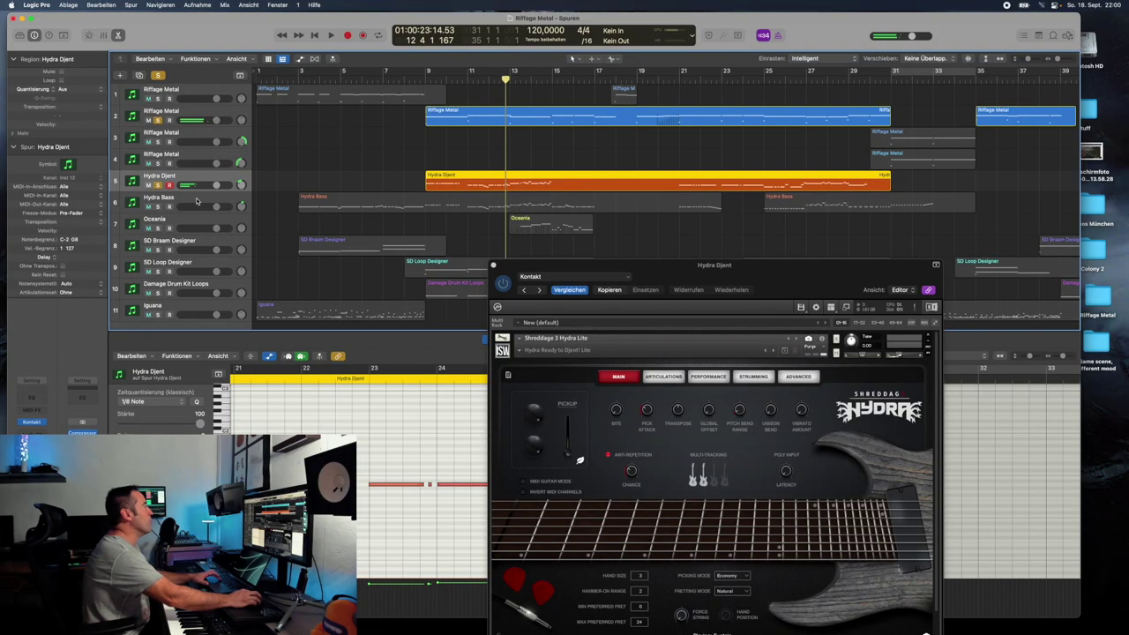
pyautogui.click(197, 202)
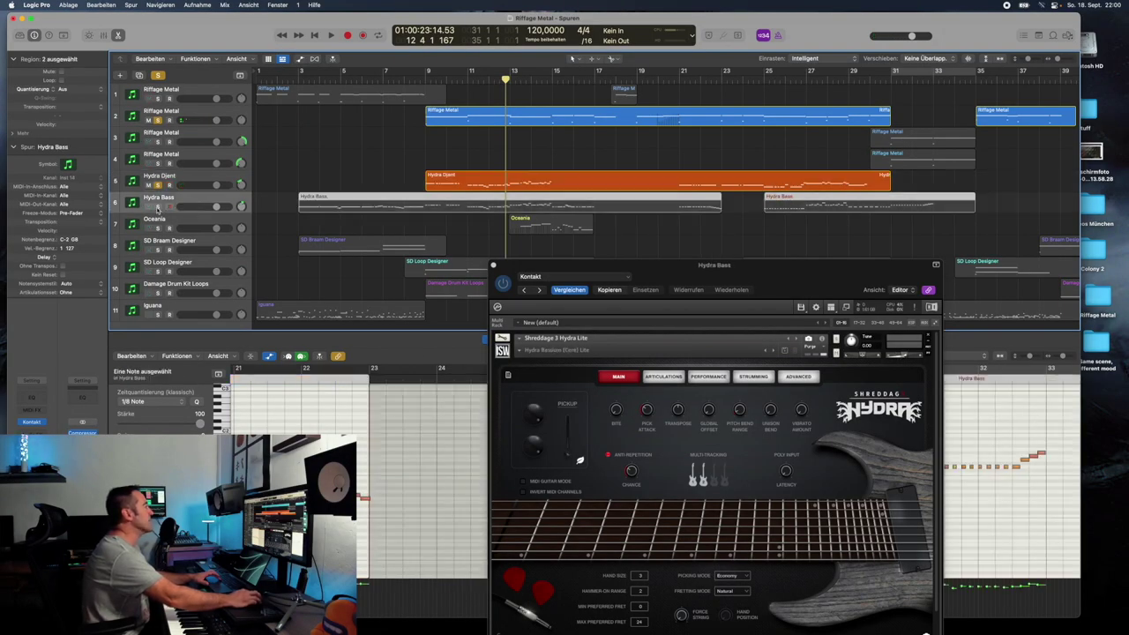
pyautogui.click(158, 207)
pyautogui.click(158, 185)
pyautogui.click(176, 116)
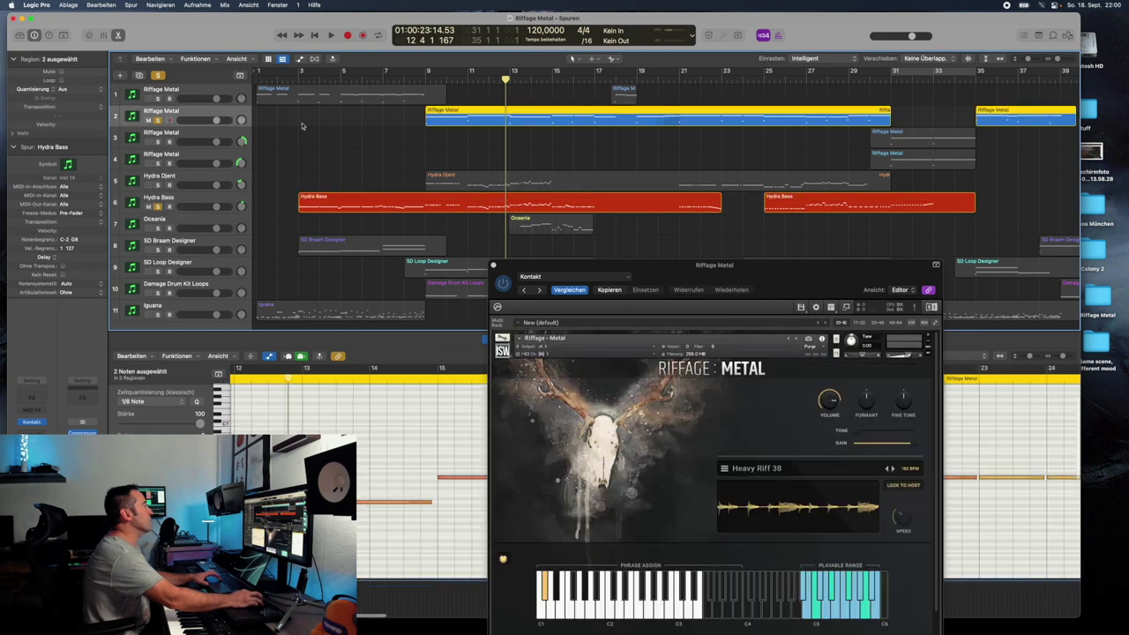
pyautogui.click(158, 120)
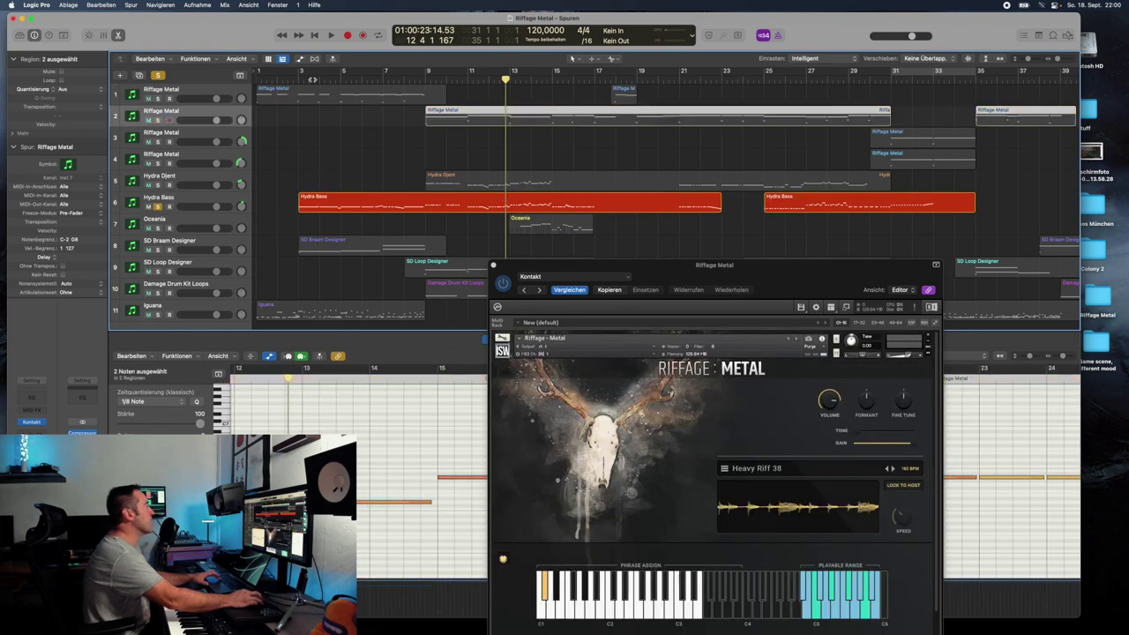
# Play Hydra Bass from about bar 3, show its Kontakt instrument and move the plug-in window clear of the arrangement
pyautogui.press('space')
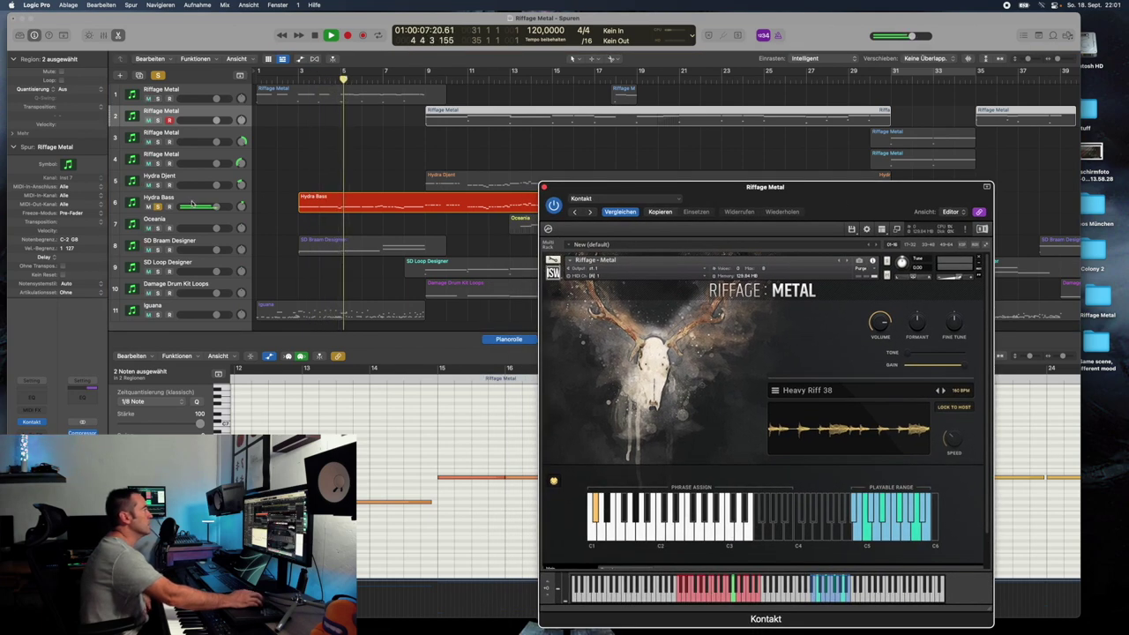
pyautogui.click(232, 207)
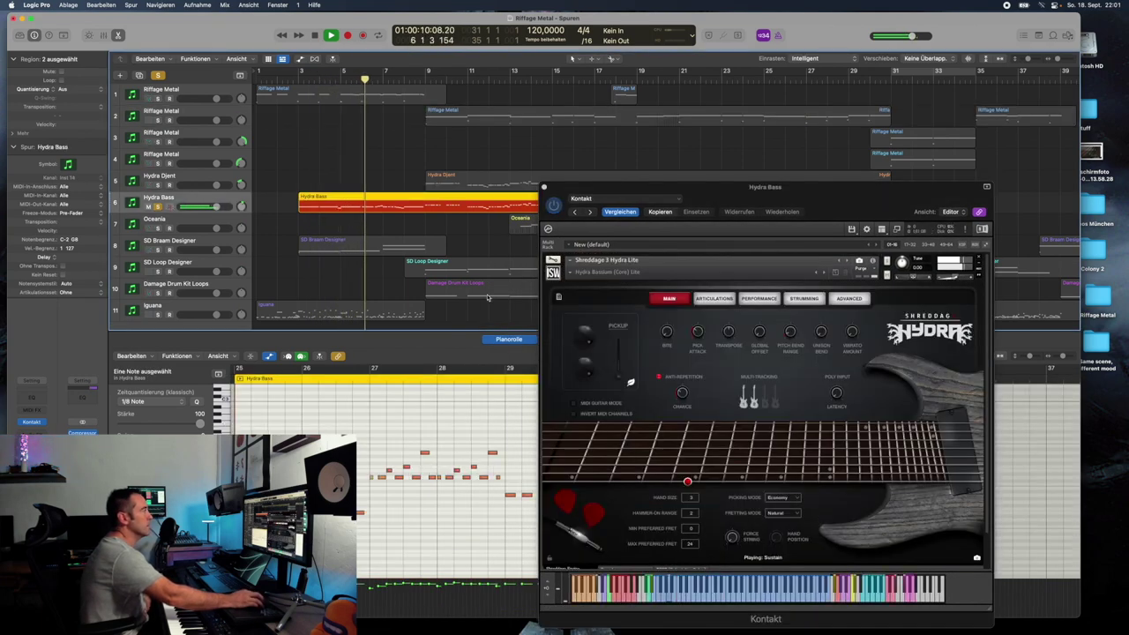
pyautogui.moveTo(777, 212); pyautogui.dragTo(865, 209)
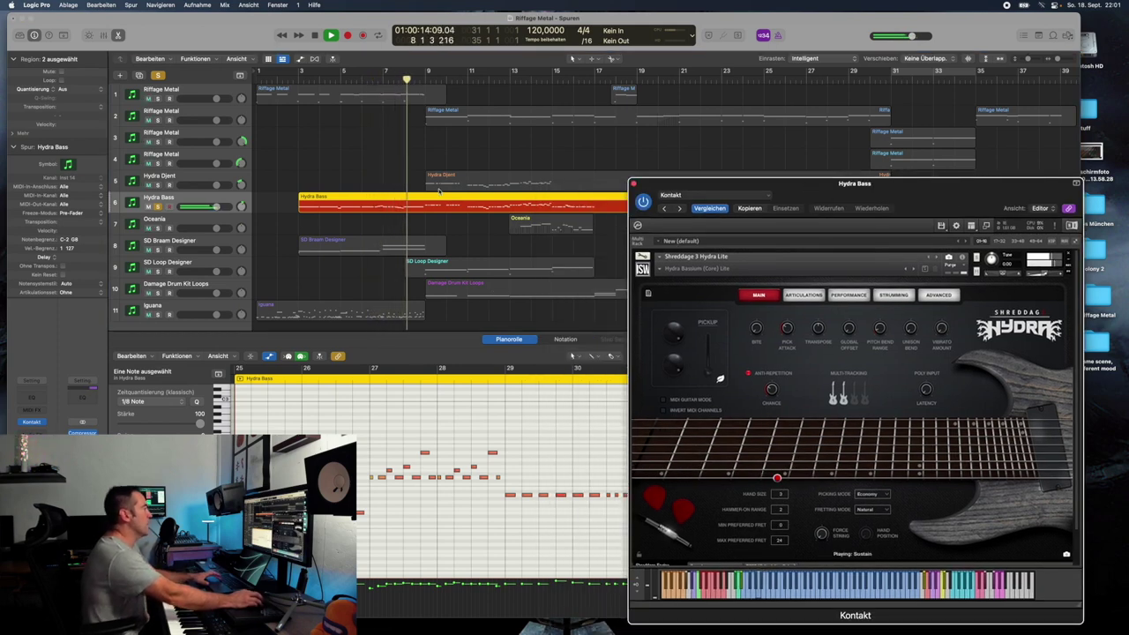
# Solo the Oceania track instead of Hydra Bass, play it from bar 13 and stop playback
pyautogui.click(548, 225)
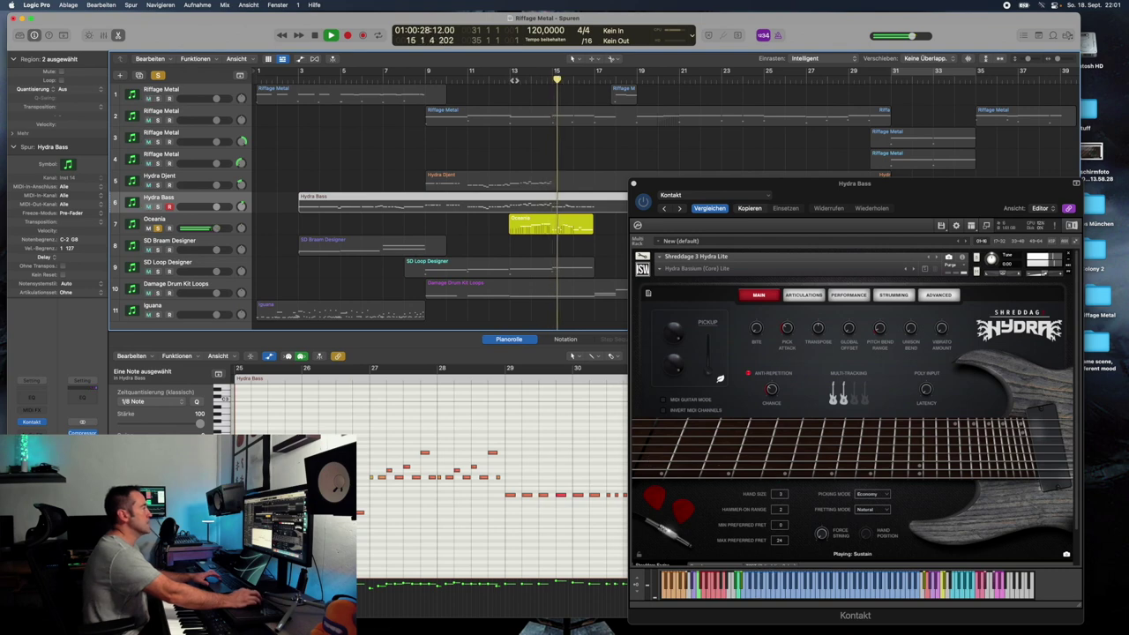
pyautogui.press('space')
# Solo only the SD Braam Designer and SD Loop Designer tracks, play them from about bar 3 and stop playback
pyautogui.click(161, 240)
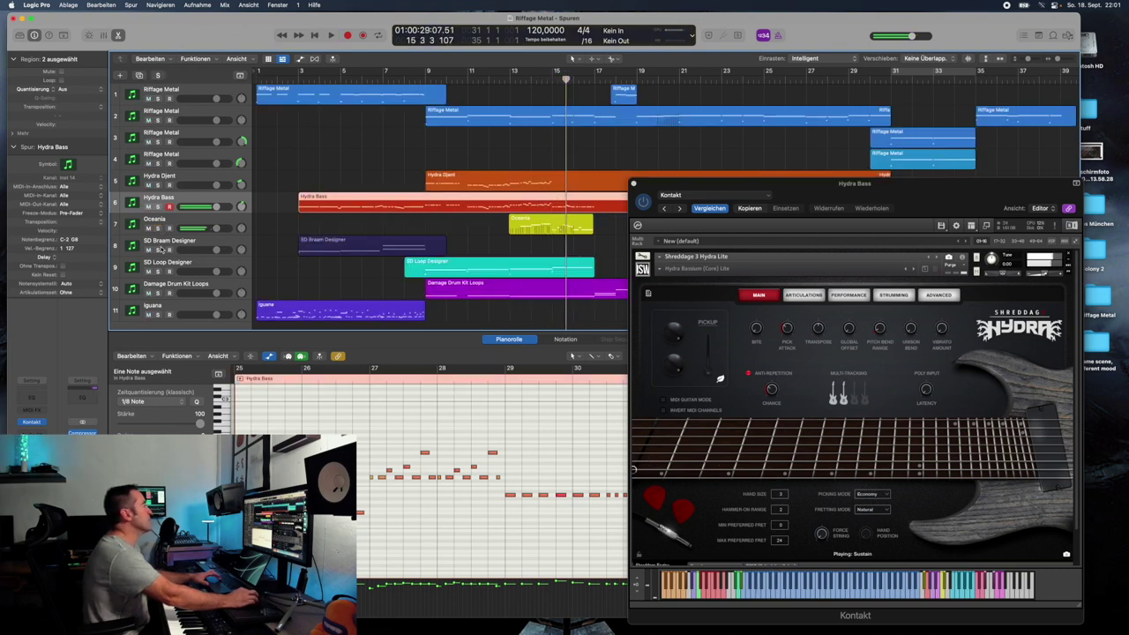
pyautogui.click(158, 271)
pyautogui.click(292, 77)
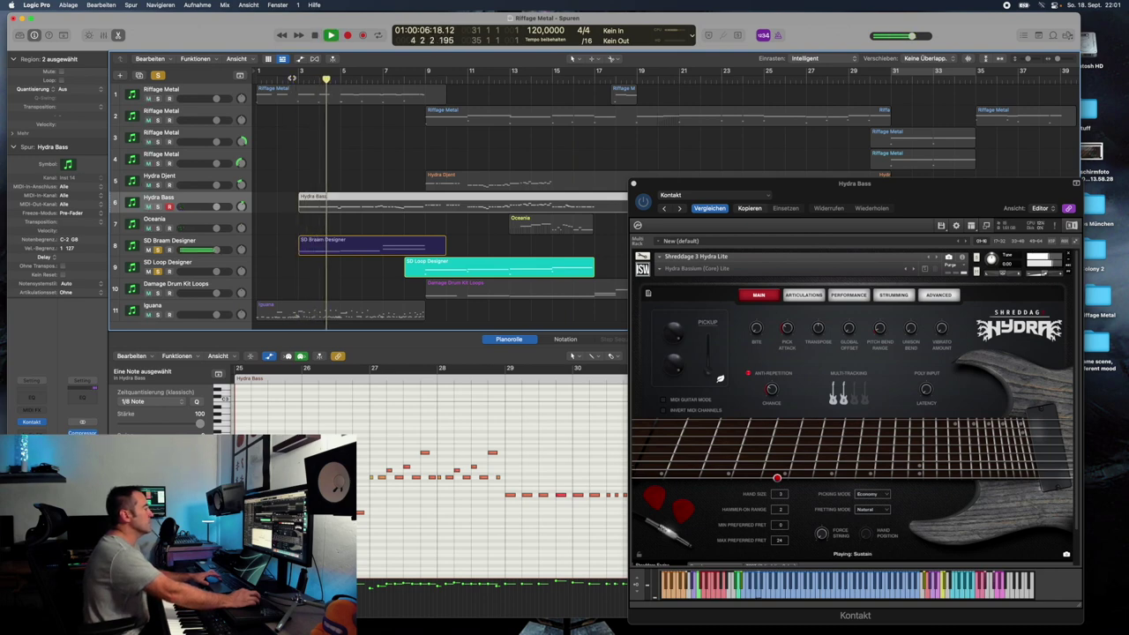
pyautogui.press('space')
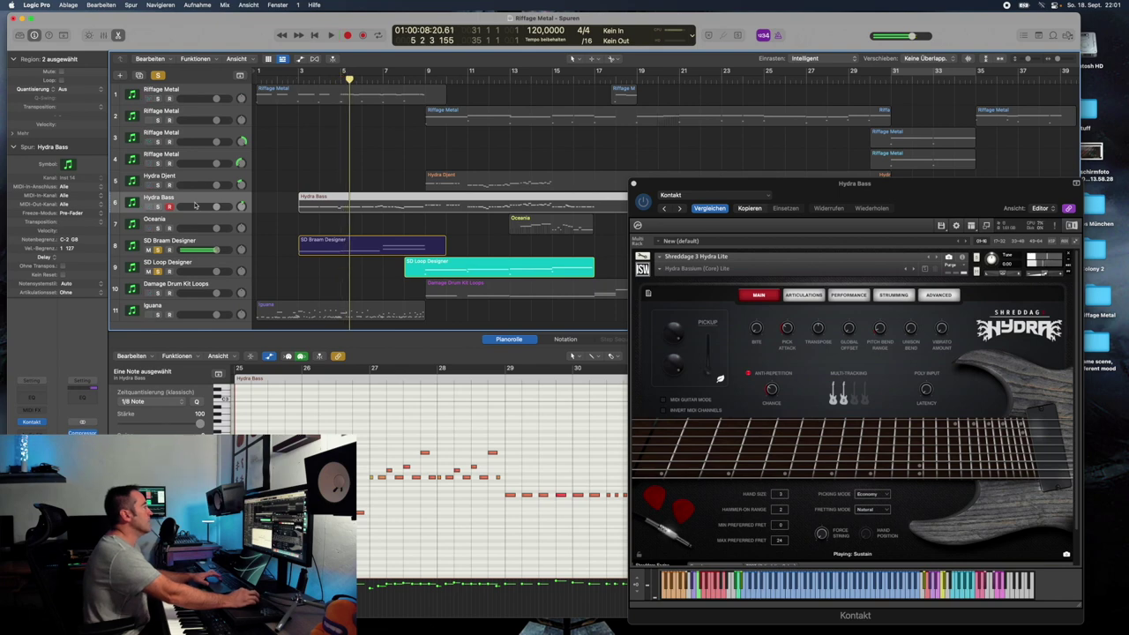
# Turn off solo on SD Braam Designer, select the SD Loop Designer track and play its regions, then stop playback
pyautogui.click(158, 250)
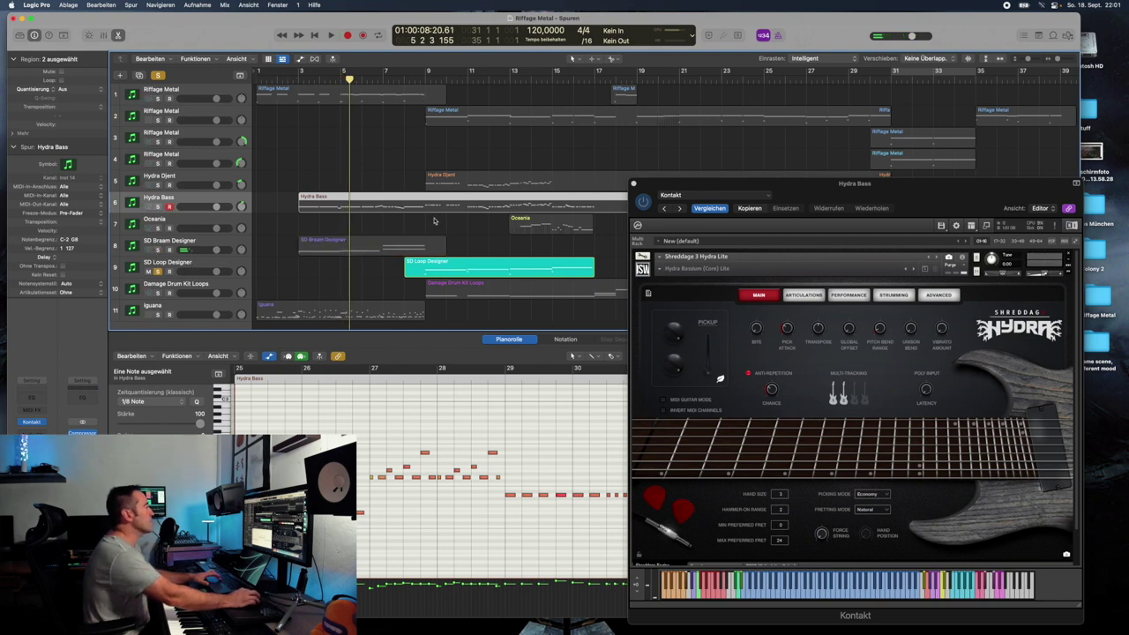
pyautogui.press('Down')
pyautogui.press('Down')
pyautogui.press('Down')
pyautogui.hotkey('shift', 'space')
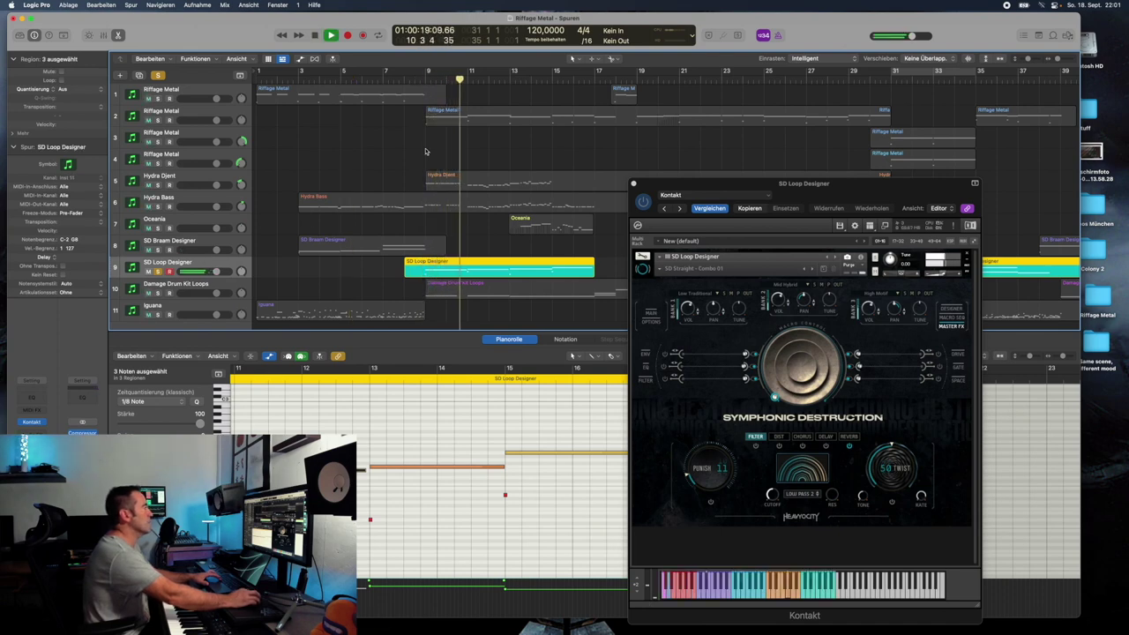
pyautogui.press('space')
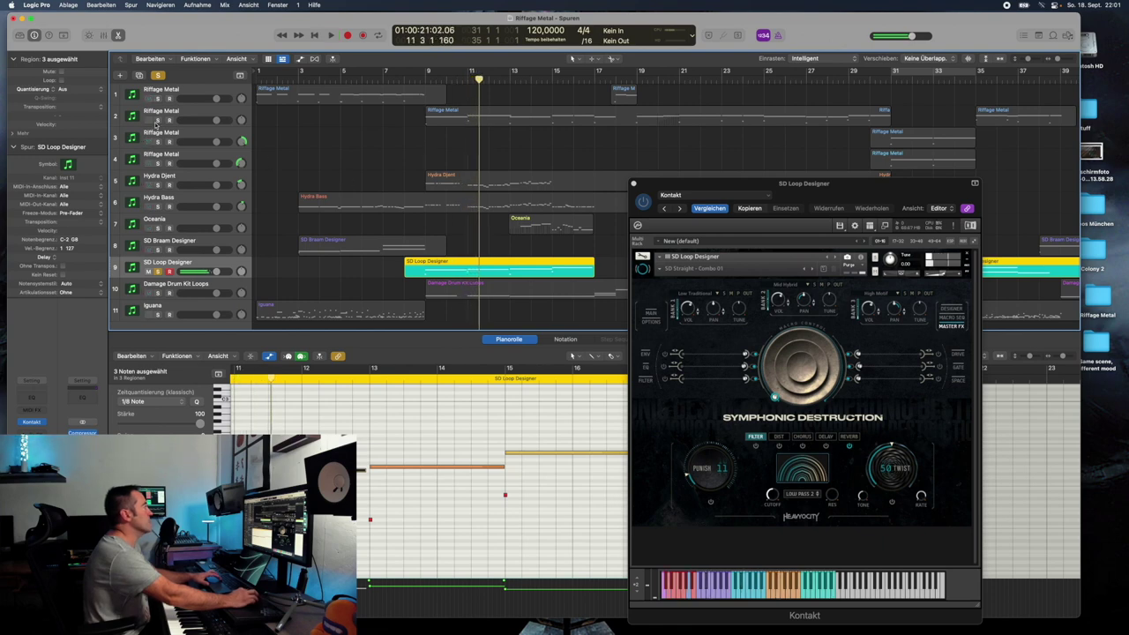
# Add the second Riffage Metal track to the solo, play it together with SD Loop Designer and stop playback
pyautogui.click(158, 119)
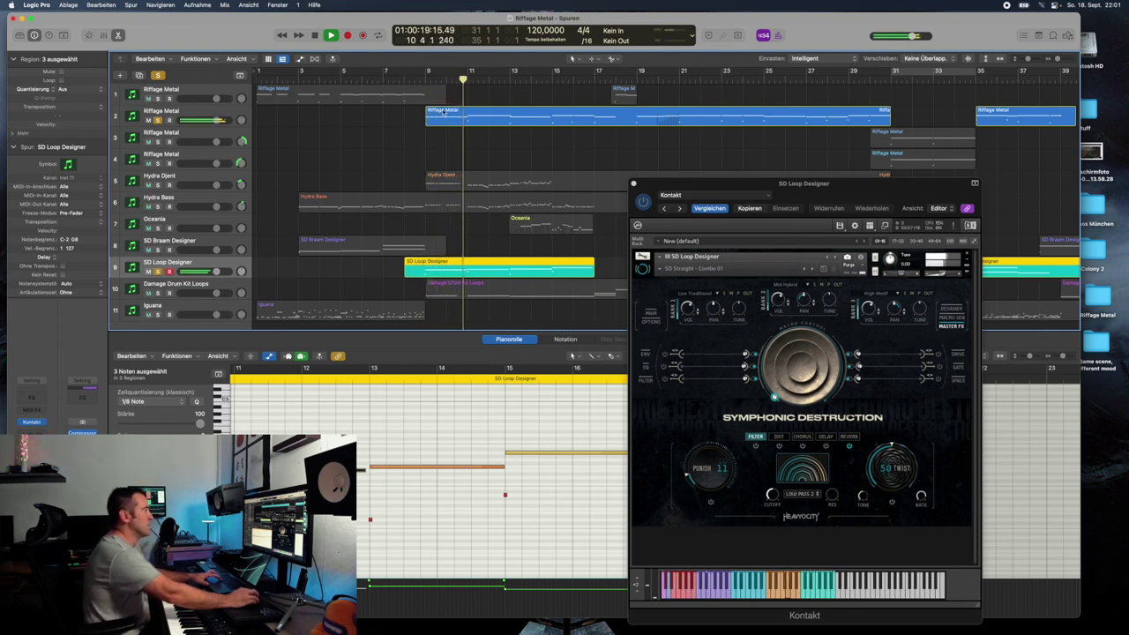
pyautogui.click(315, 35)
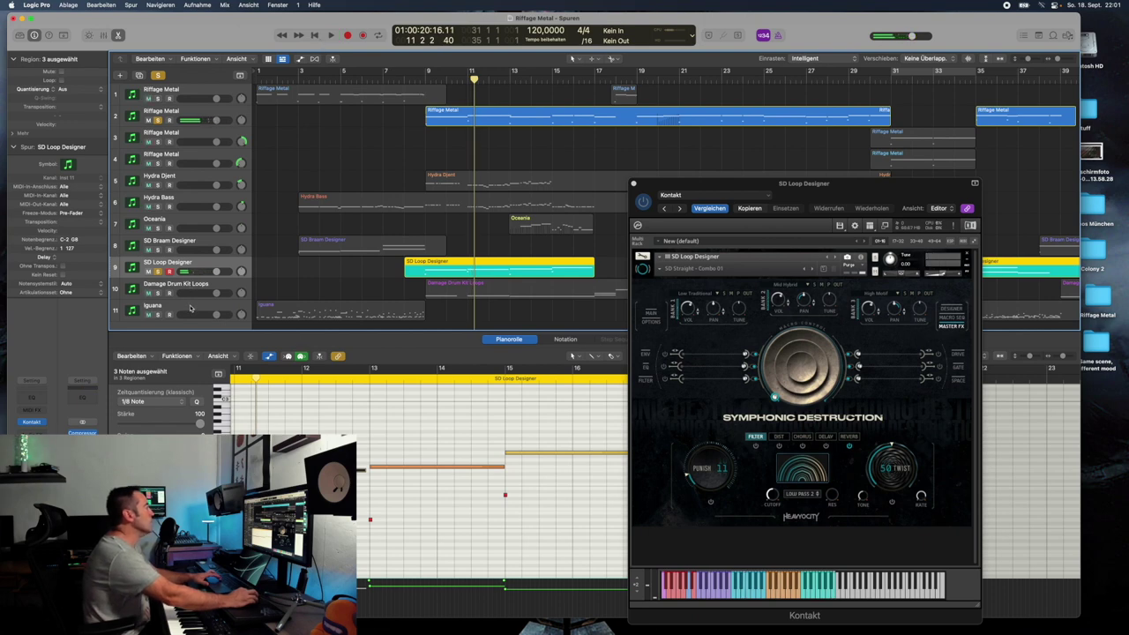
# Turn off all track solos and view the Kontakt instruments of the Iguana and Damage Drum Kit Loops tracks
pyautogui.click(170, 288)
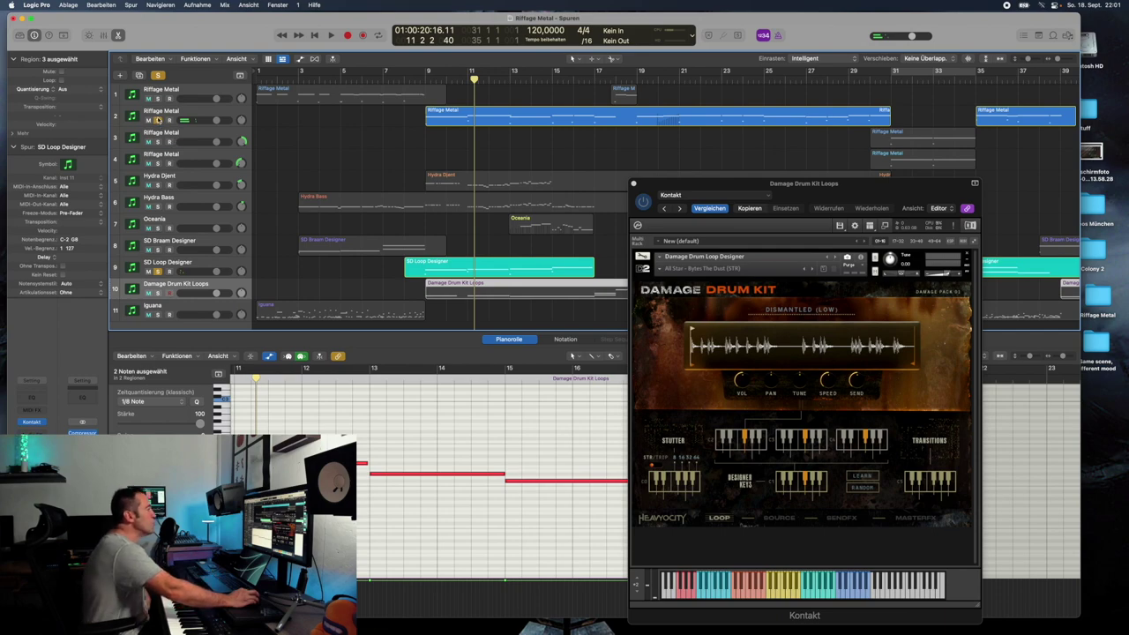
pyautogui.click(289, 309)
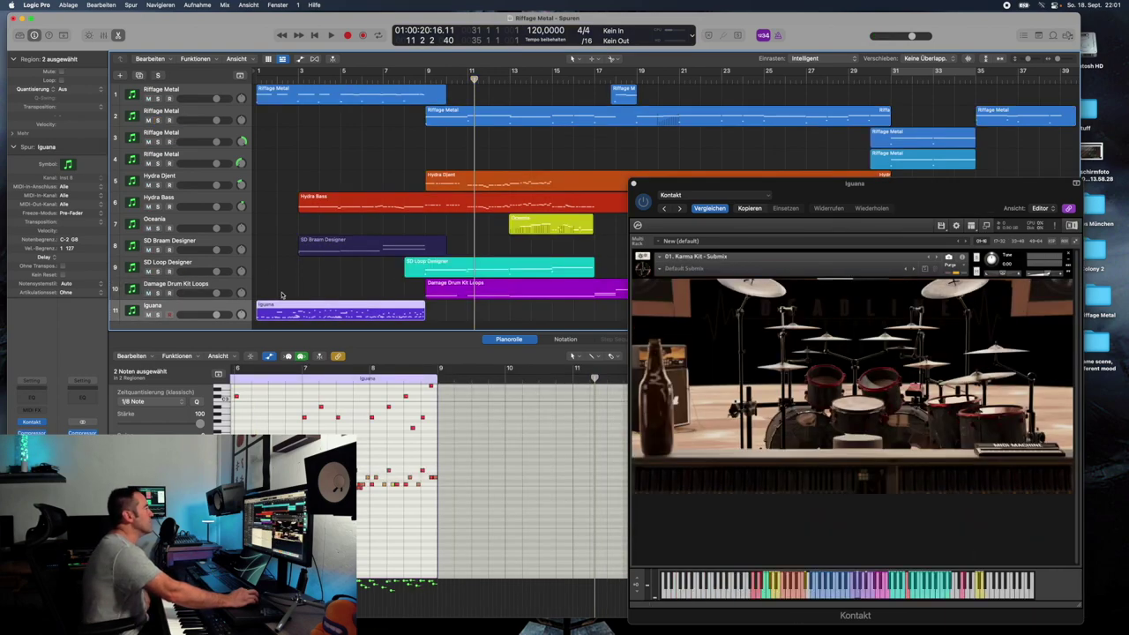
pyautogui.click(445, 286)
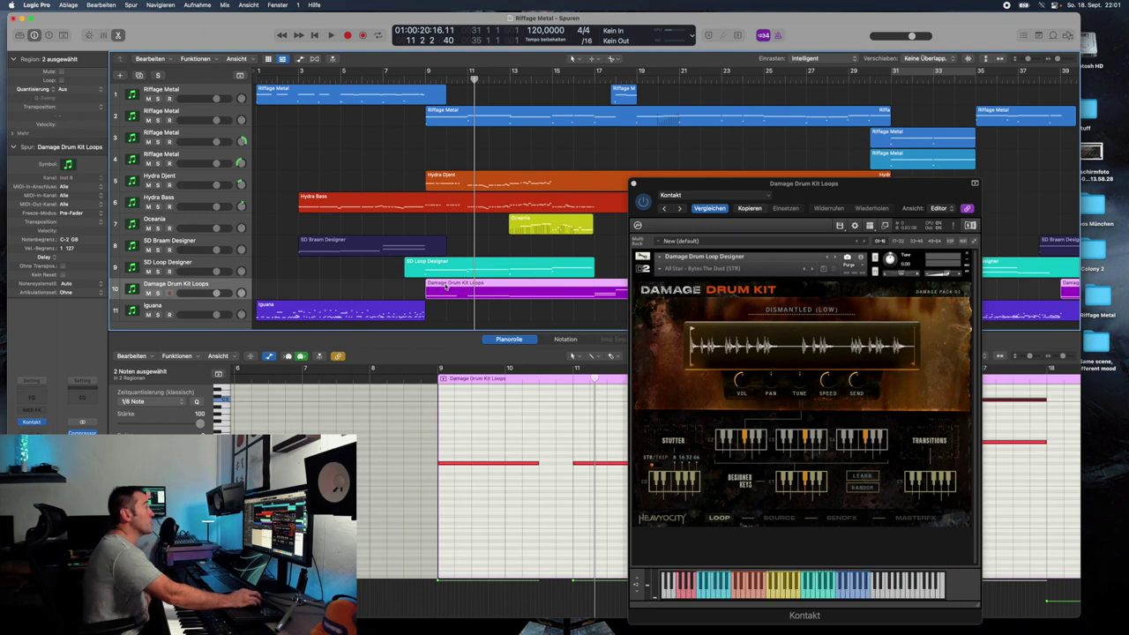
# Solo the Damage Drum Kit Loops track, play its drum loops from the start of the region and stop playback
pyautogui.press('s')
pyautogui.hotkey('shift', 'space')
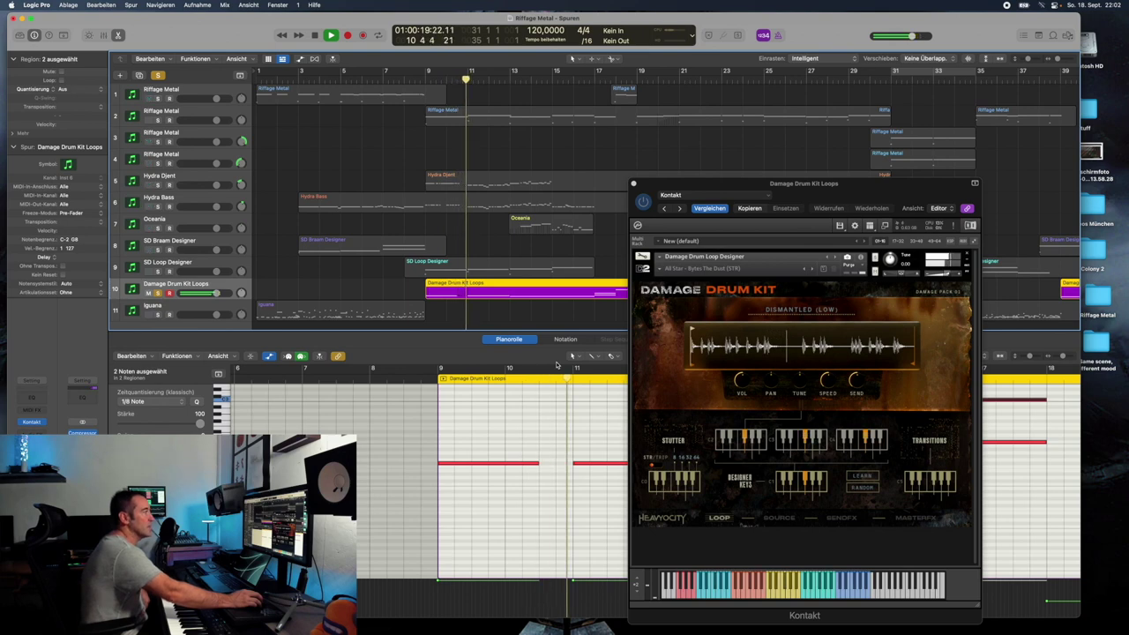
pyautogui.hscroll(2, 557, 239)
pyautogui.hscroll(3, 556, 241)
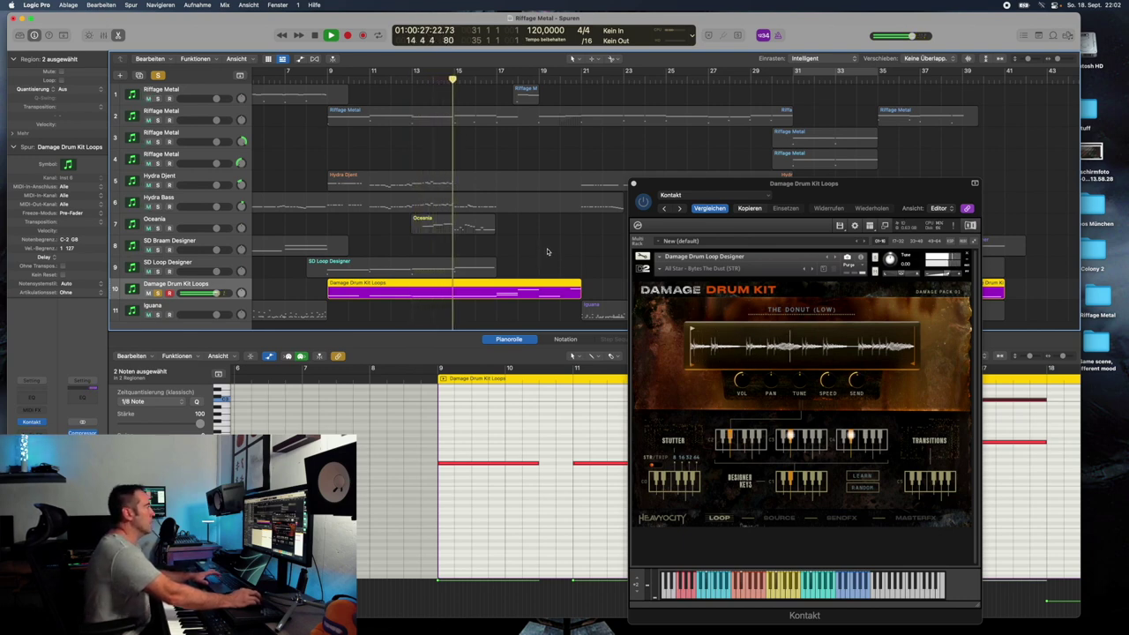
pyautogui.hscroll(-3, 352, 291)
pyautogui.press('space')
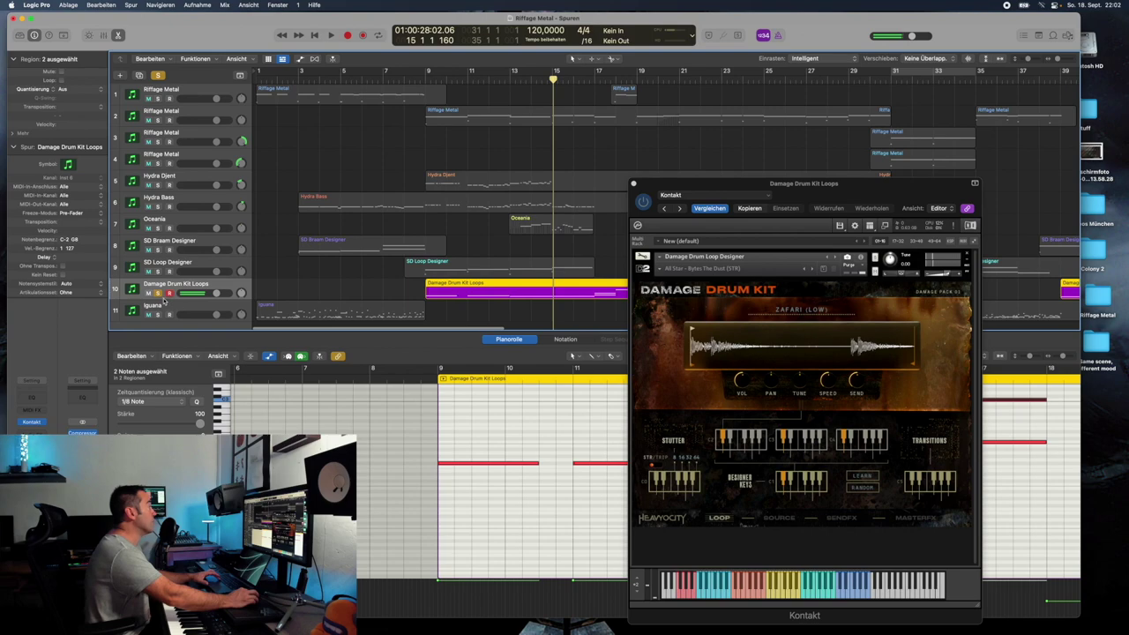
# Solo the Iguana drum track instead of Damage Drum Kit Loops, play it from the start of the song and stop
pyautogui.click(164, 305)
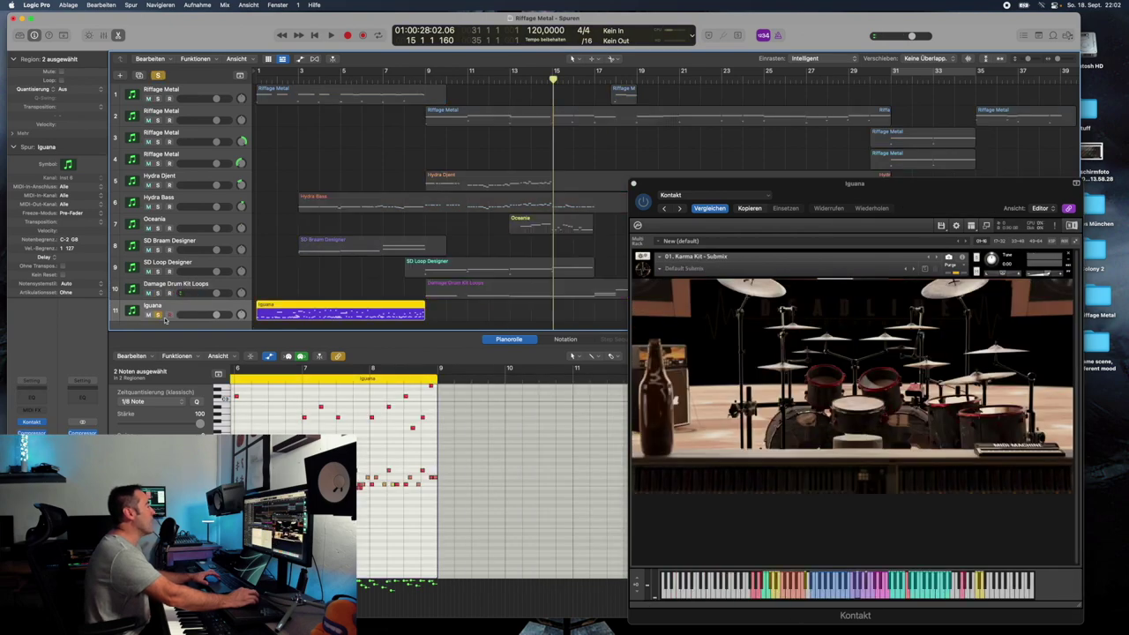
pyautogui.press('Return')
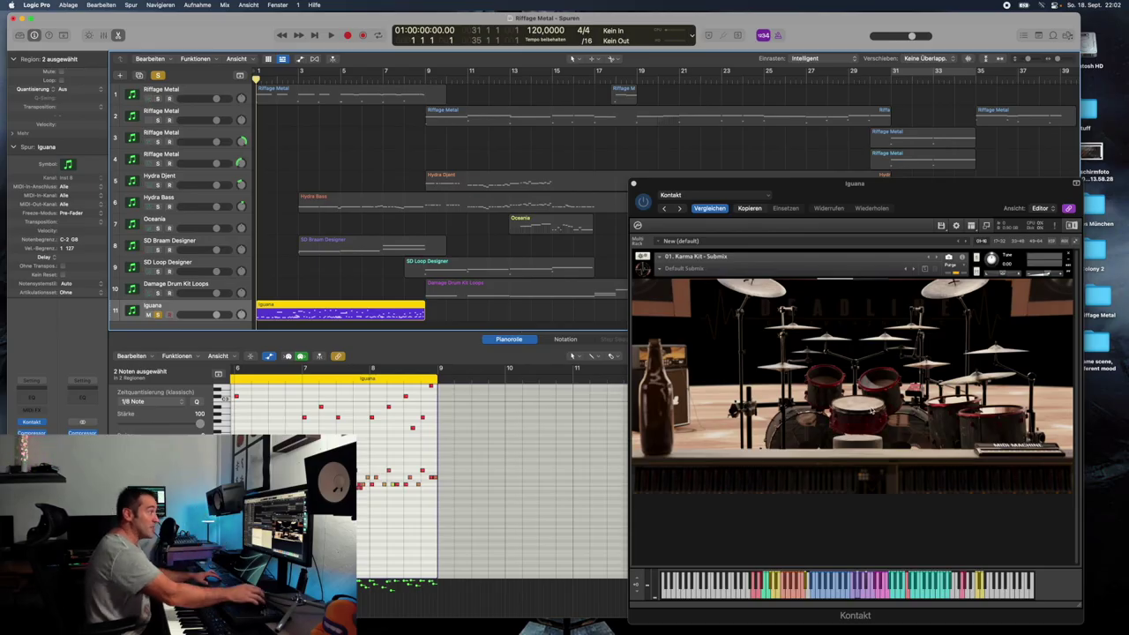
pyautogui.press('space')
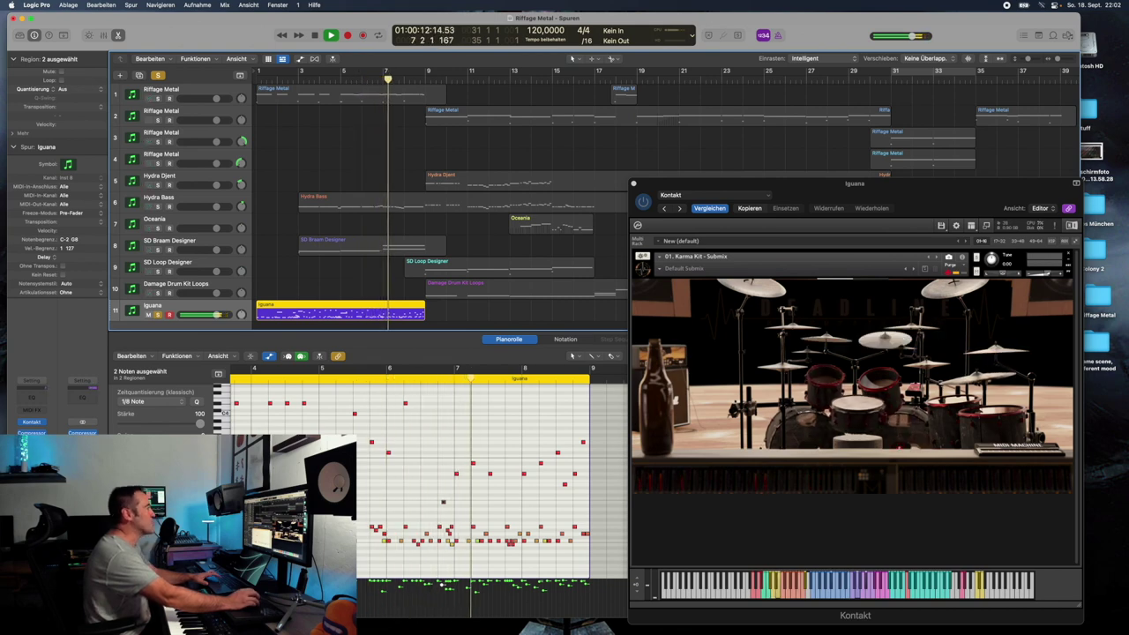
pyautogui.press('space')
# Add the first Riffage Metal track to the solo, play it with the Iguana drums from bar 1 and stop
pyautogui.click(159, 97)
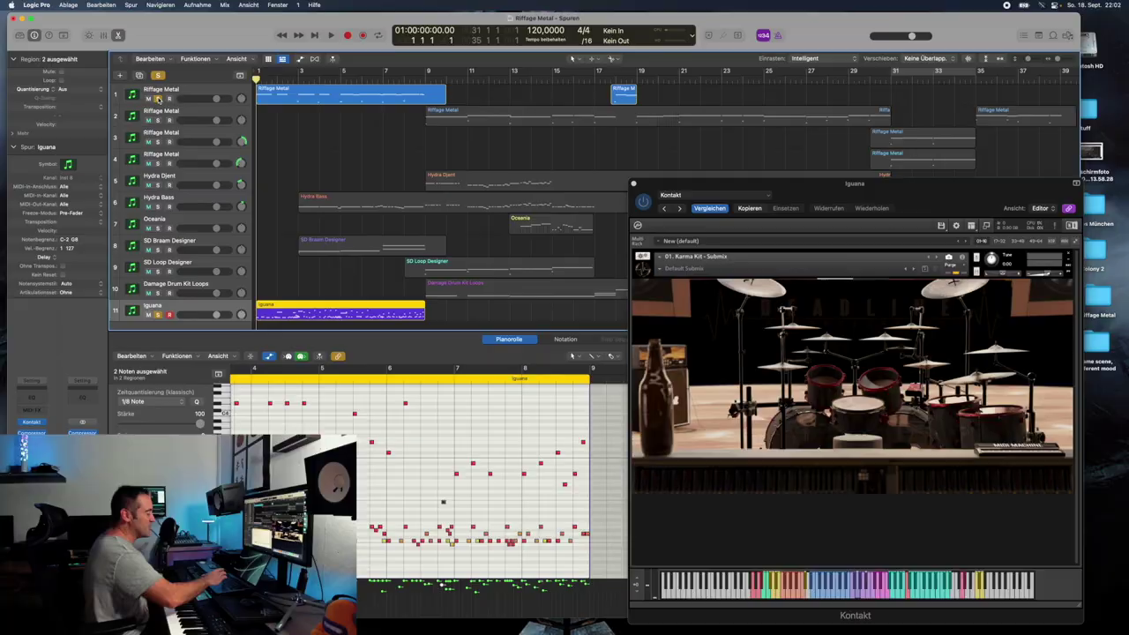
pyautogui.press('space')
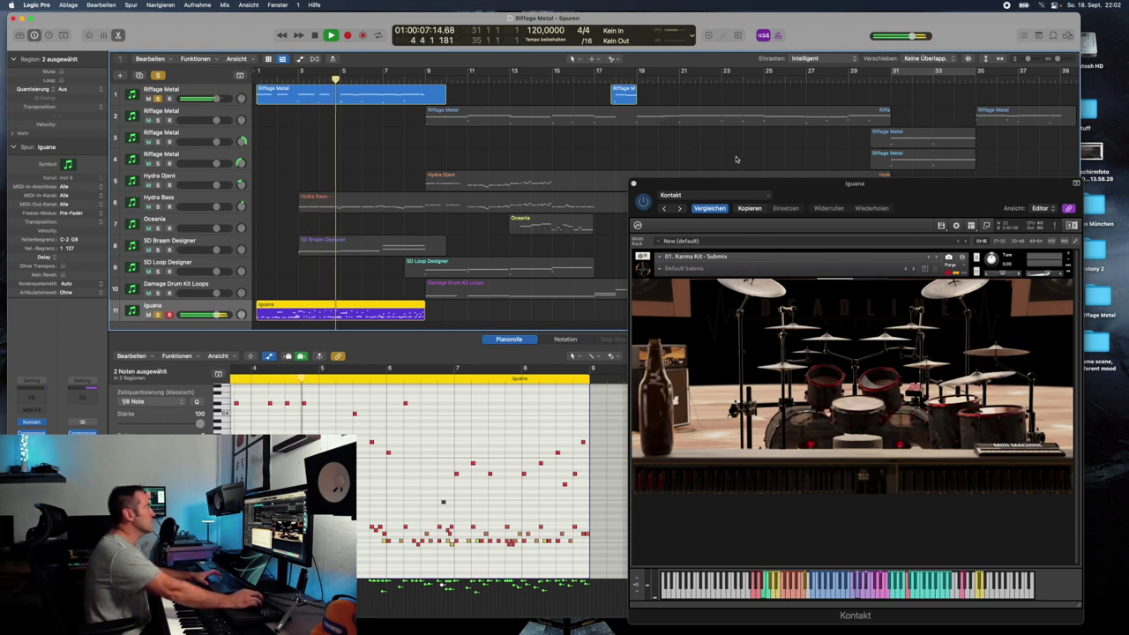
pyautogui.press('space')
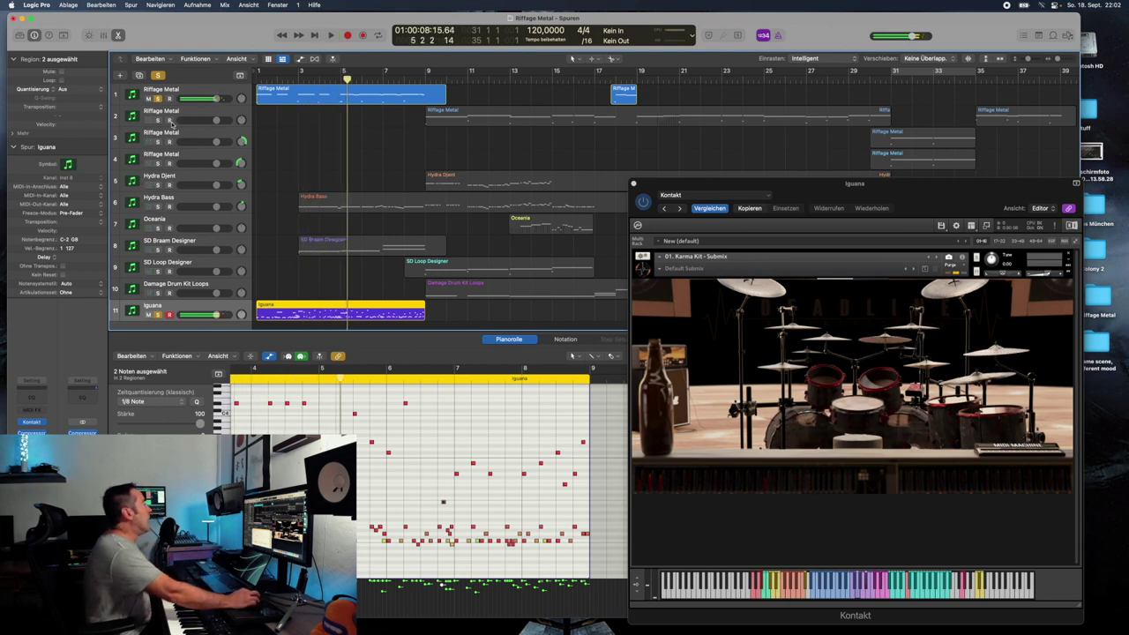
# Add the second, third and fourth Riffage Metal tracks to the solo and resume playback with the Iguana drums from bar 5
pyautogui.click(529, 116)
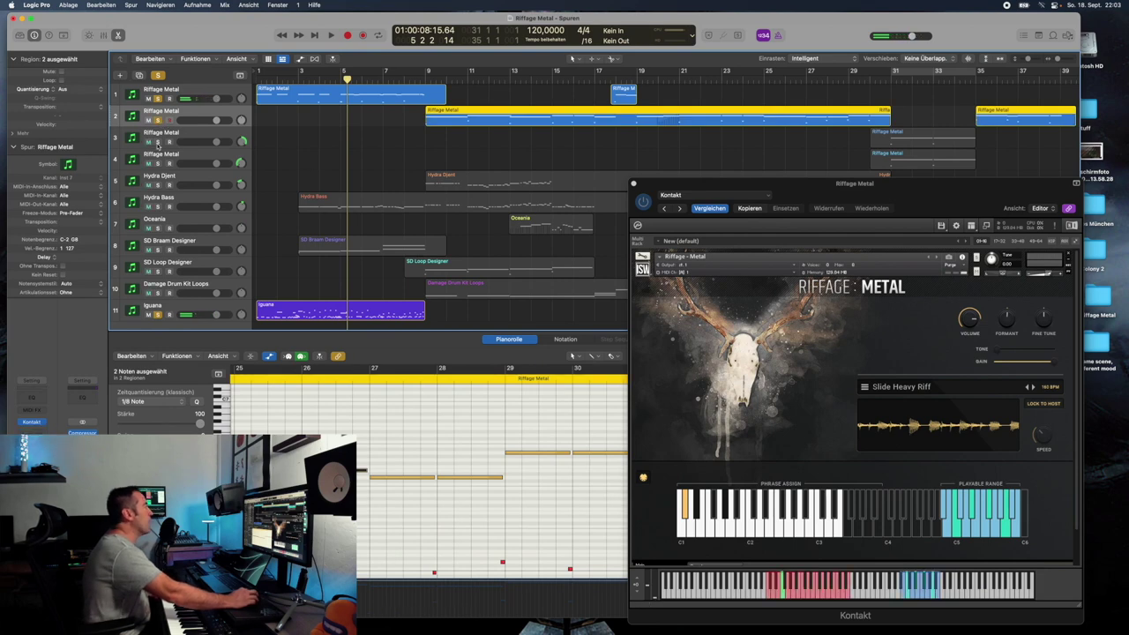
pyautogui.click(158, 142)
pyautogui.click(159, 164)
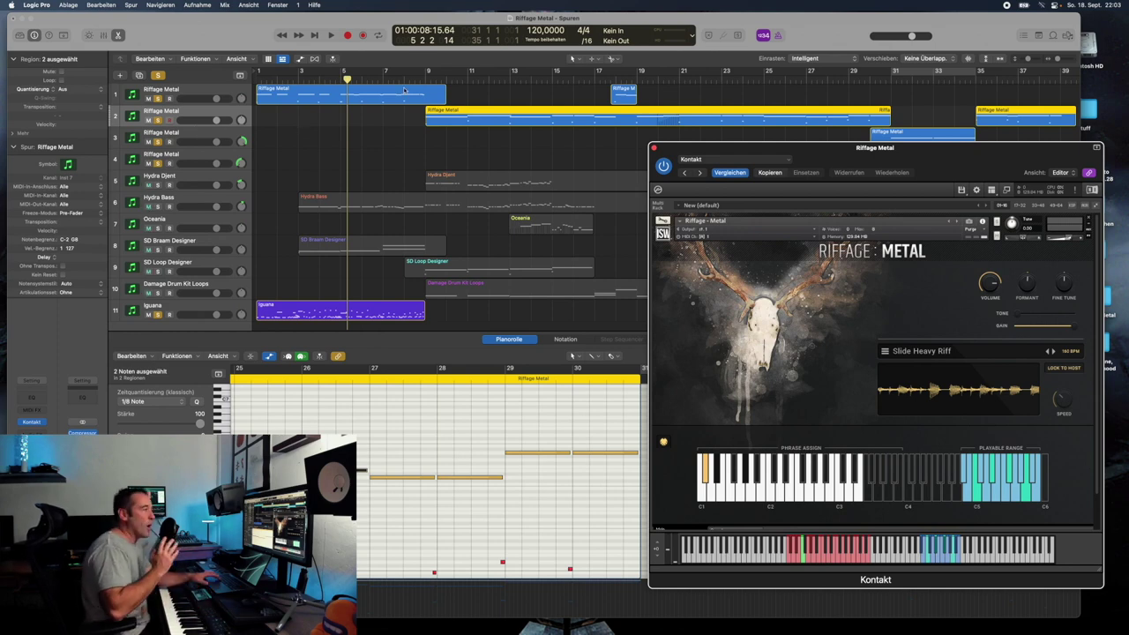
pyautogui.press('space')
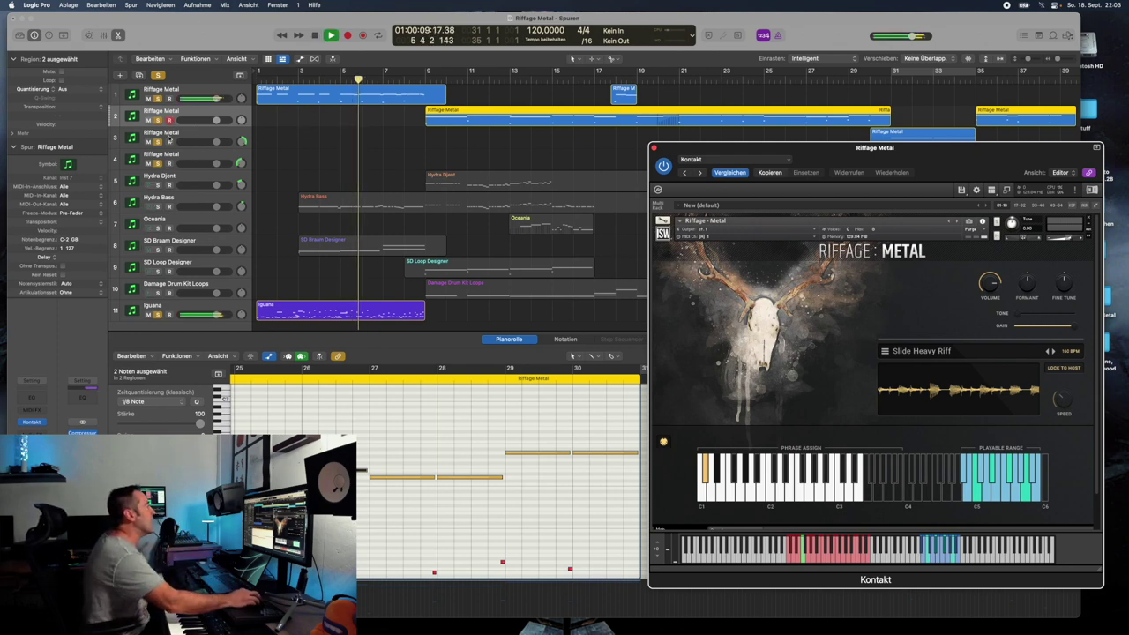
# Show the Console page of the Riffage Metal instrument with its DI, Amped and Master channels
pyautogui.click(300, 289)
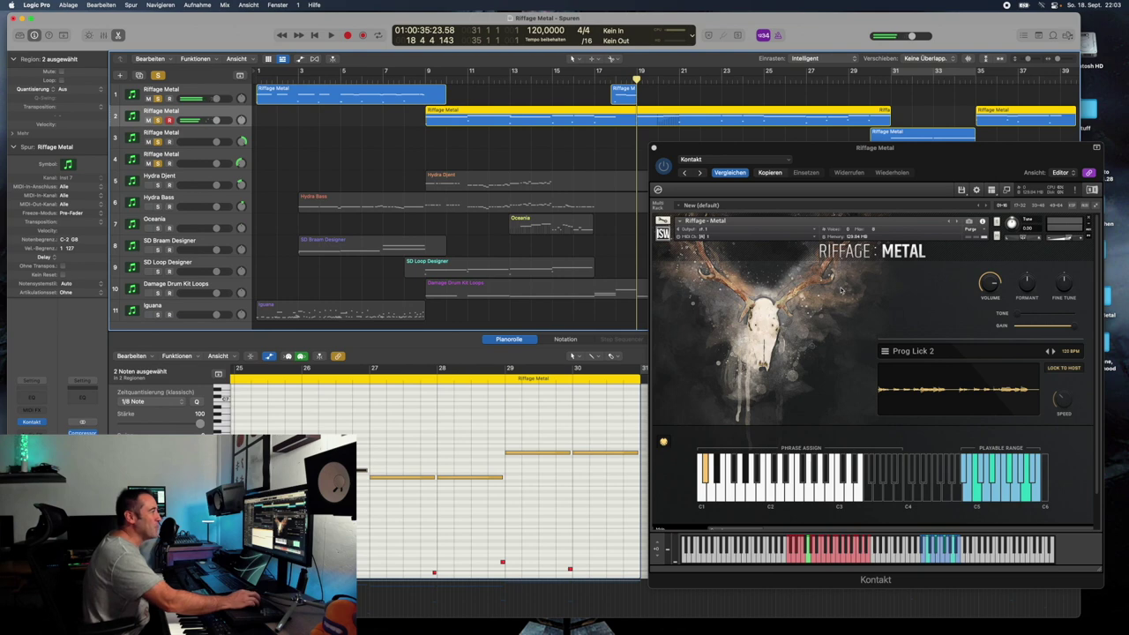
pyautogui.scroll(-3, 841, 290)
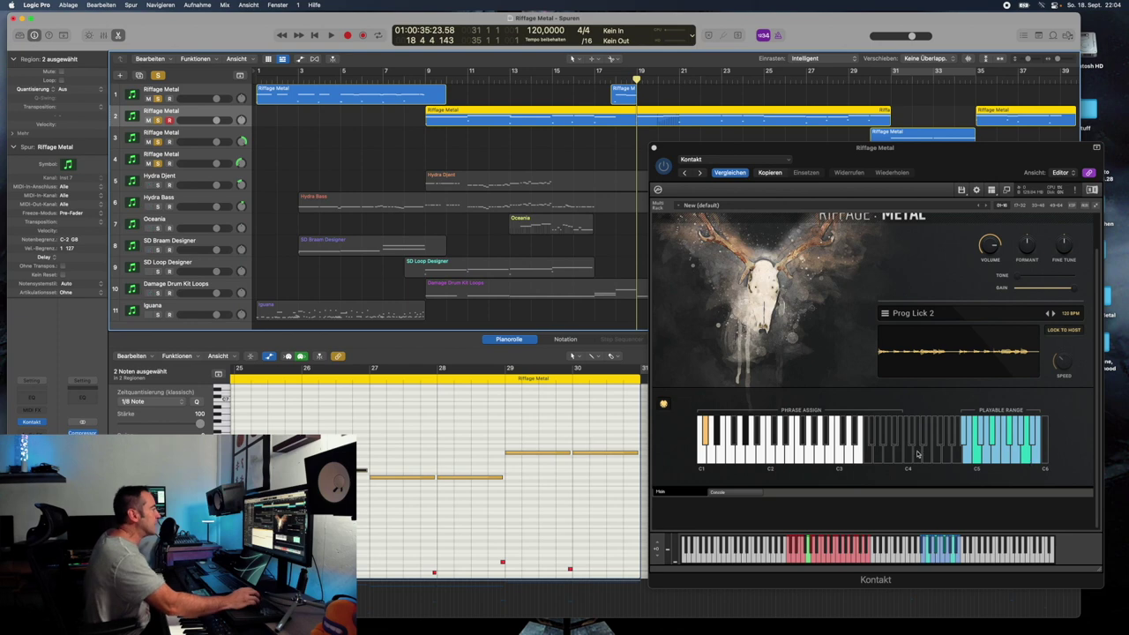
pyautogui.click(719, 492)
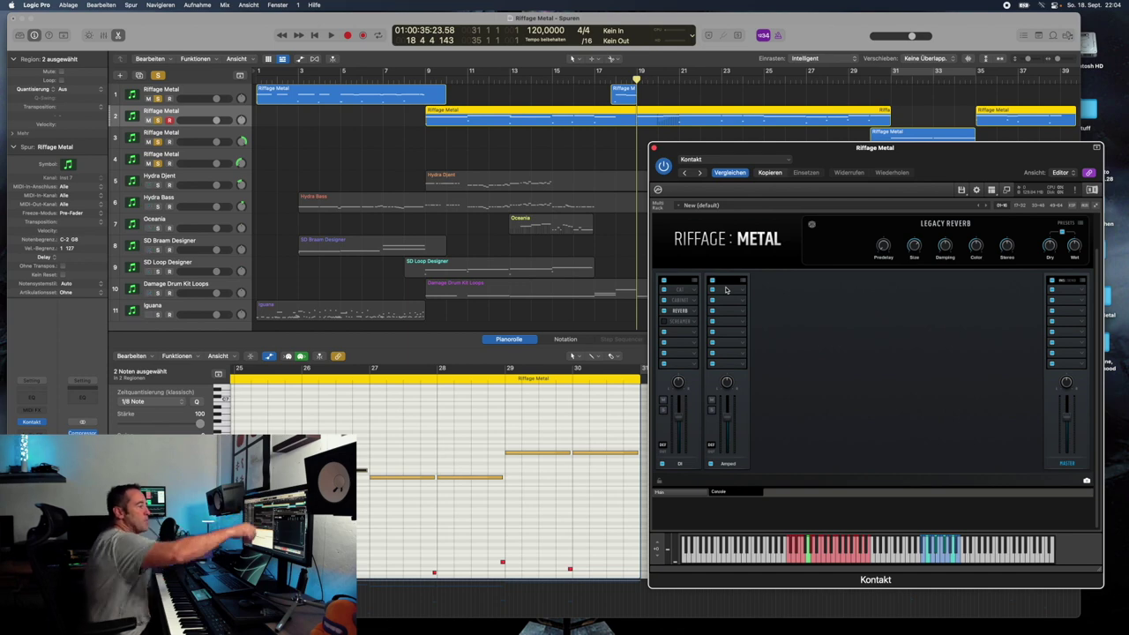
# Clear all track solos, play the full arrangement from the start of the song and stop playback
pyautogui.moveTo(829, 163); pyautogui.dragTo(822, 192)
pyautogui.click(158, 75)
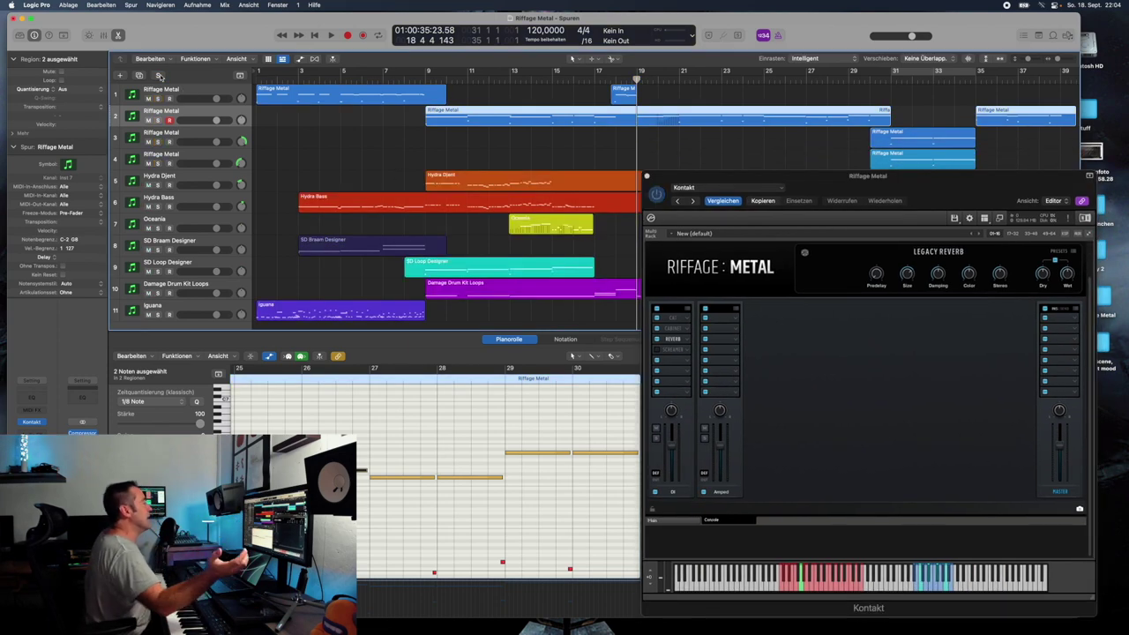
pyautogui.press('Return')
pyautogui.press('space')
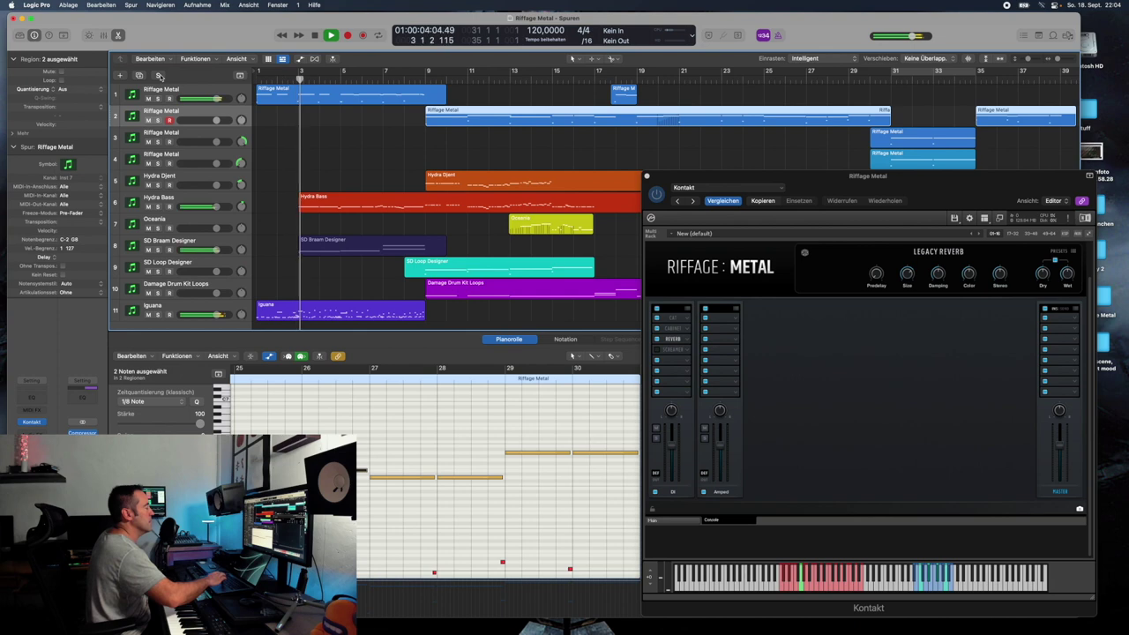
pyautogui.press('space')
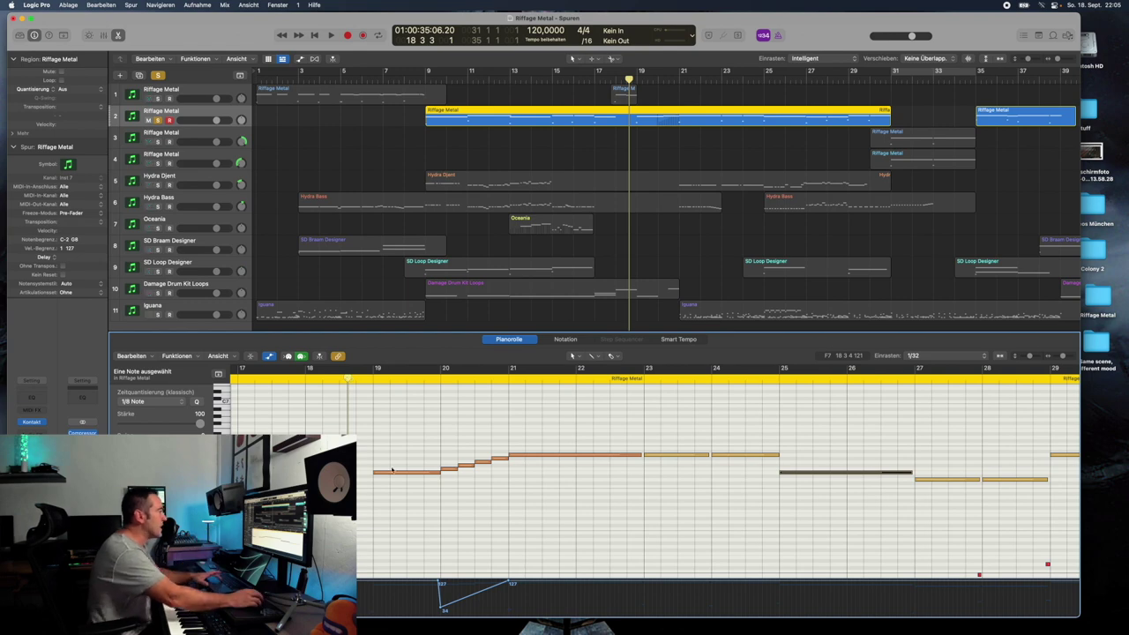
# Play the soloed second Riffage Metal track from bar 18 through the rising notes in the piano roll
pyautogui.press('space')
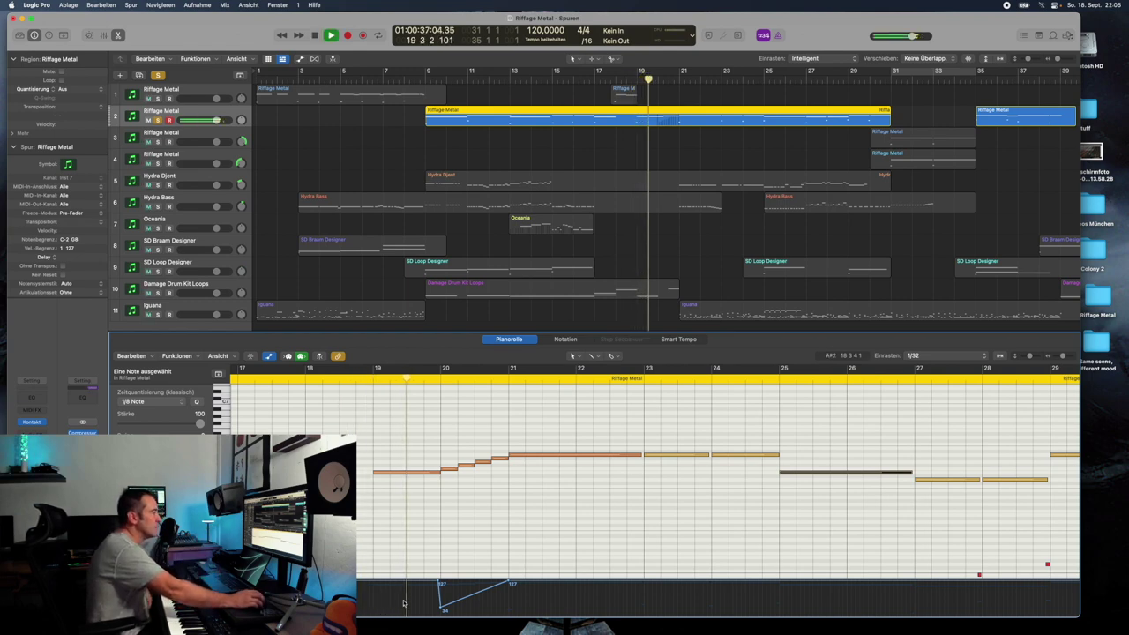